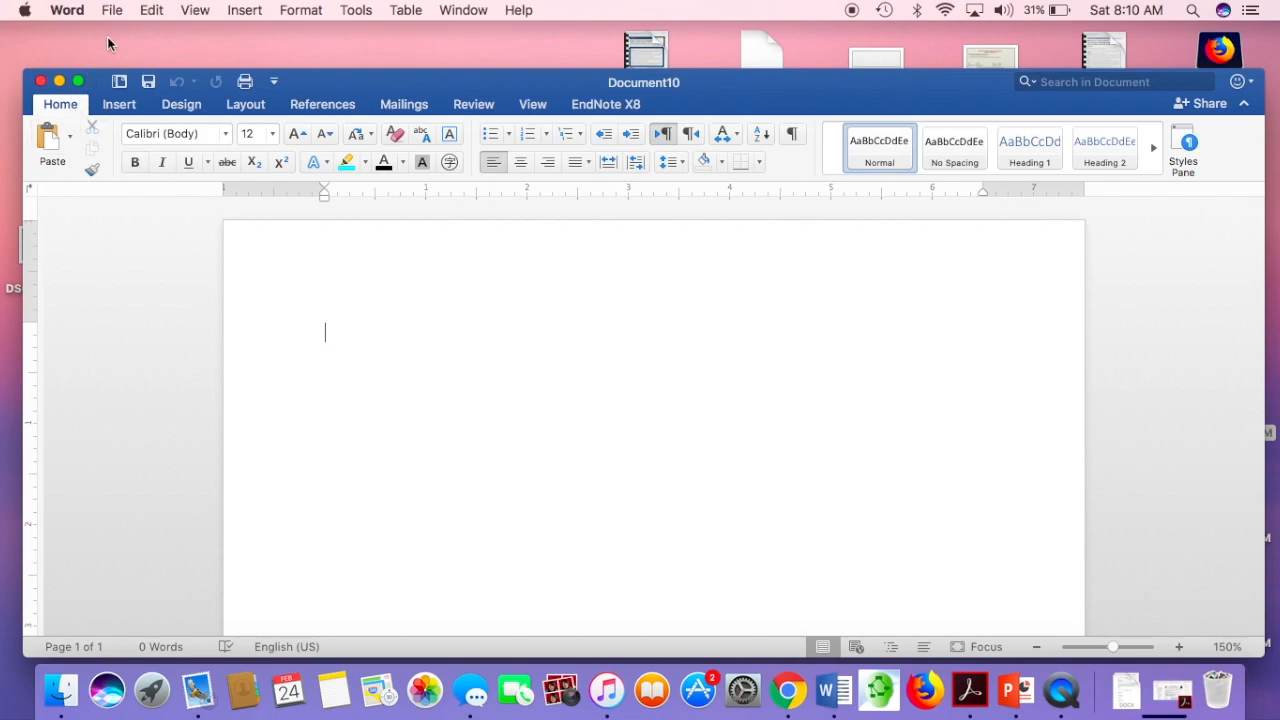
Step: Set the document's paper size to the custom A5 planner size in the page setup
left_click(112, 12)
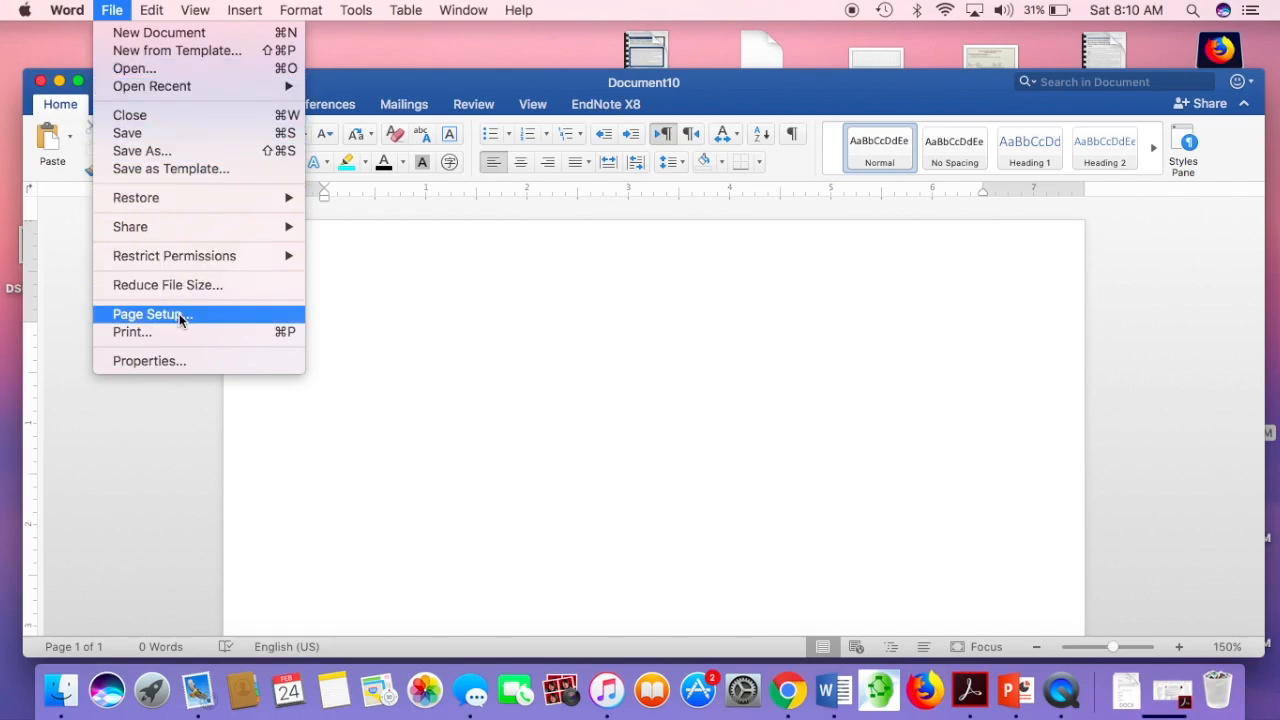
left_click(150, 314)
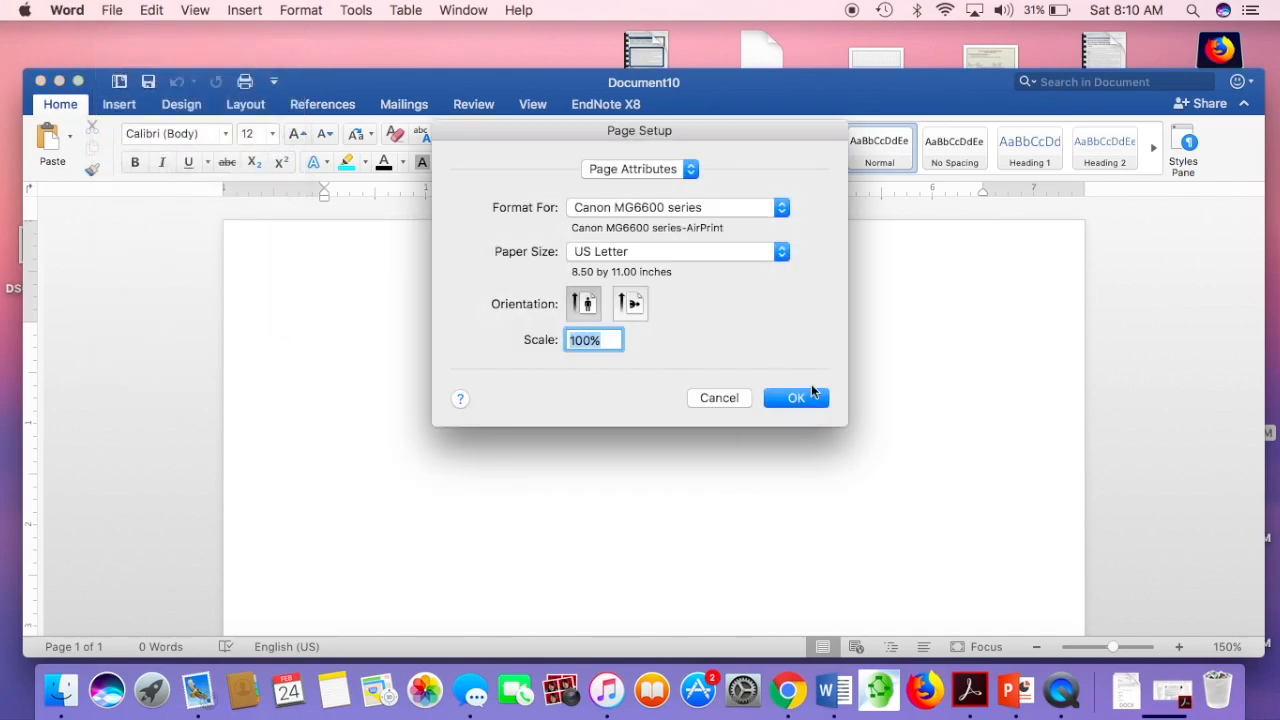
left_click(781, 253)
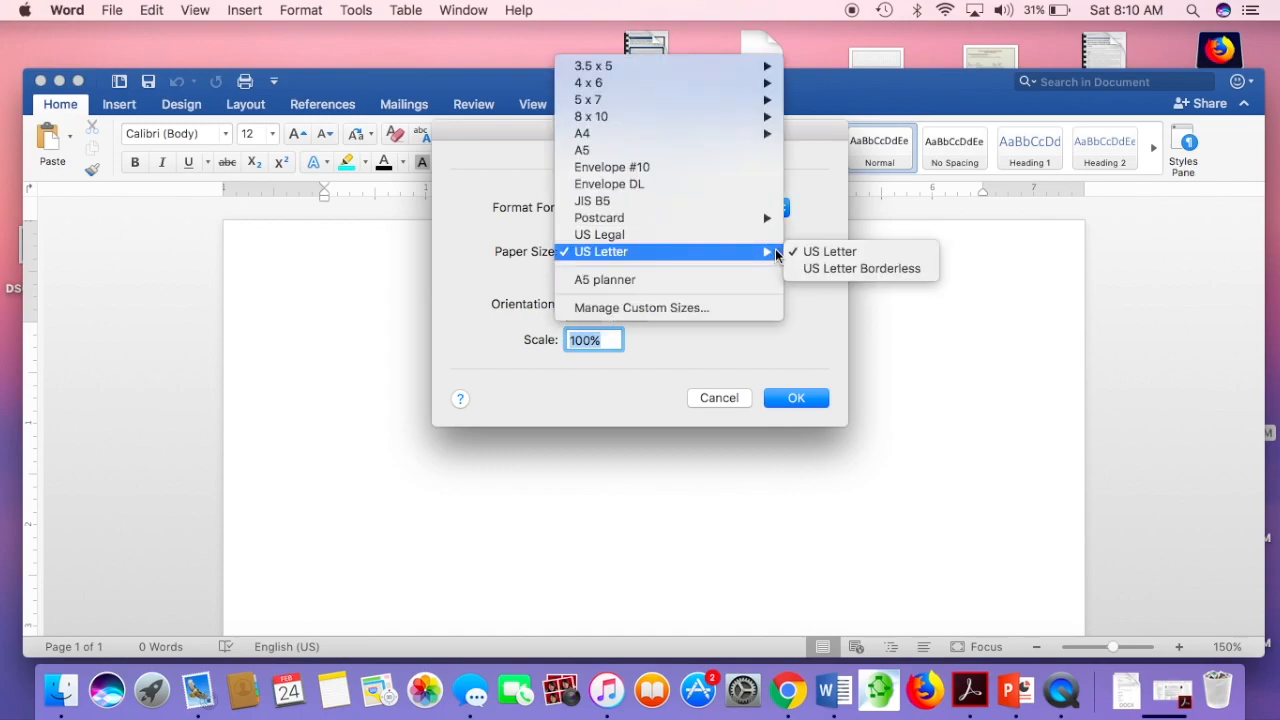
left_click(728, 283)
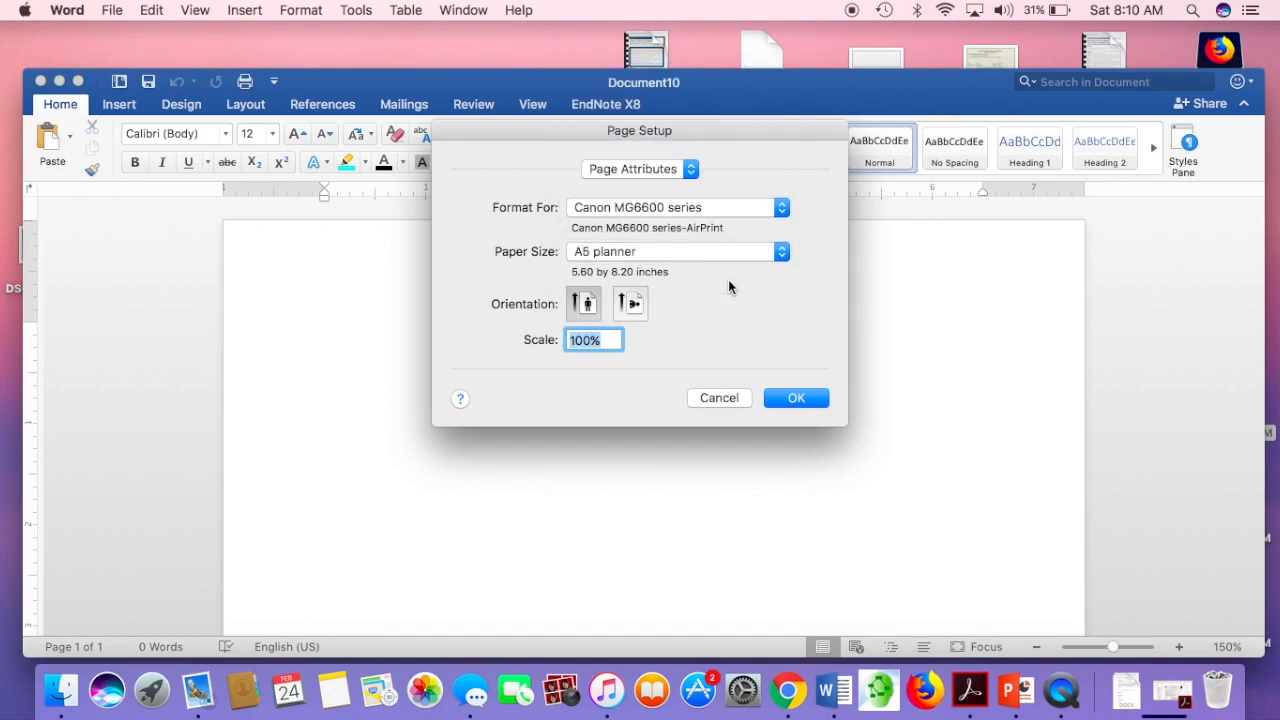
left_click(803, 396)
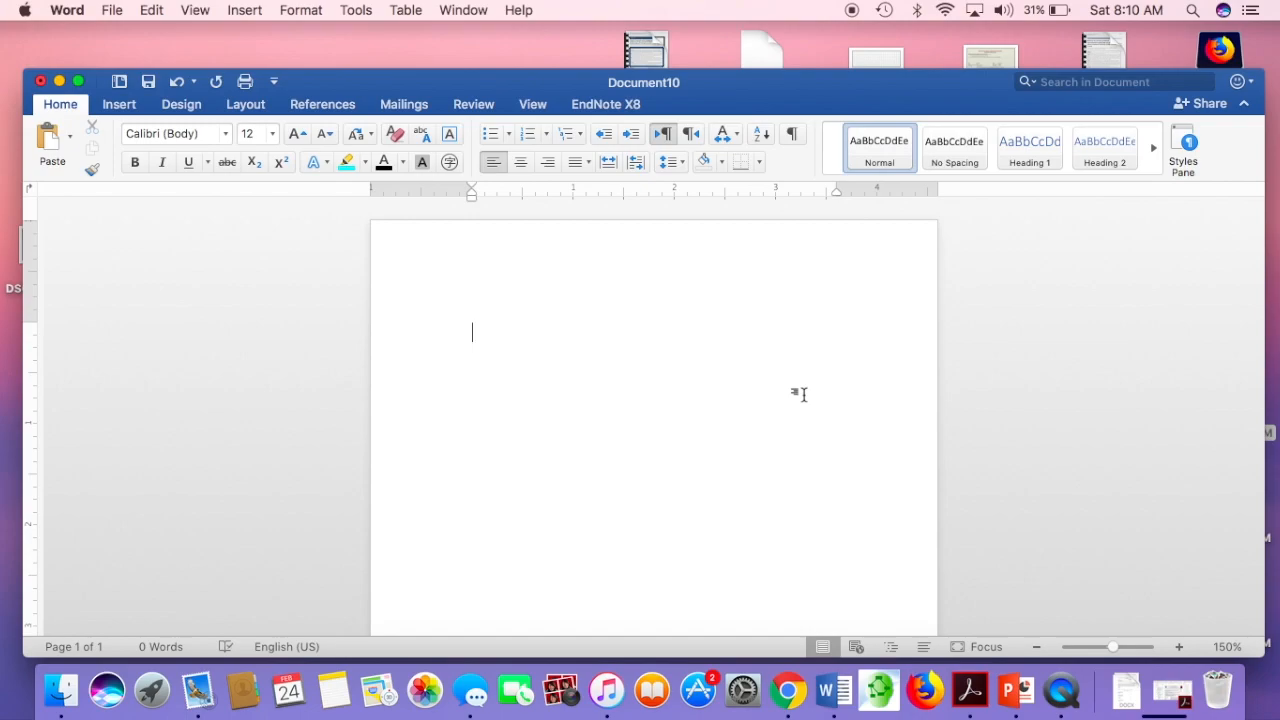
Step: Switch the page to landscape orientation and apply the Narrow margins preset with 0.5" on all sides
scroll(378, 290, "down", 5)
scroll(374, 290, "up", 3)
left_click(242, 104)
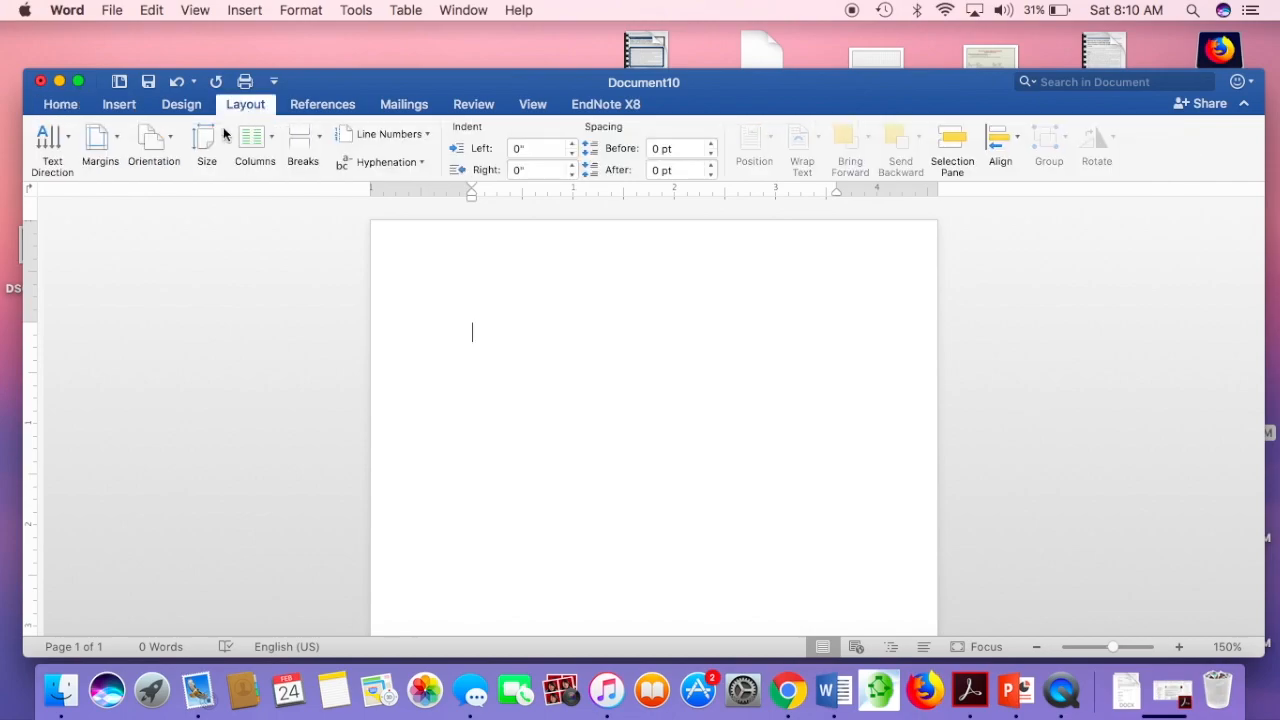
left_click(163, 150)
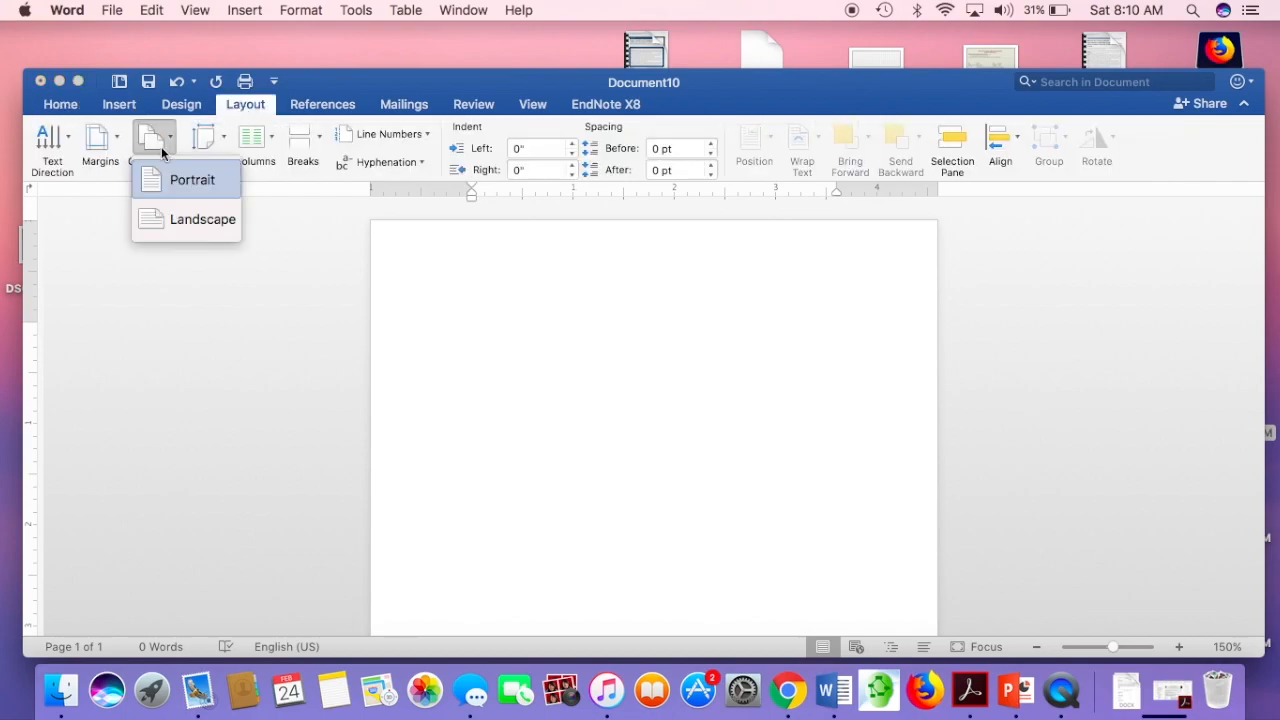
left_click(171, 224)
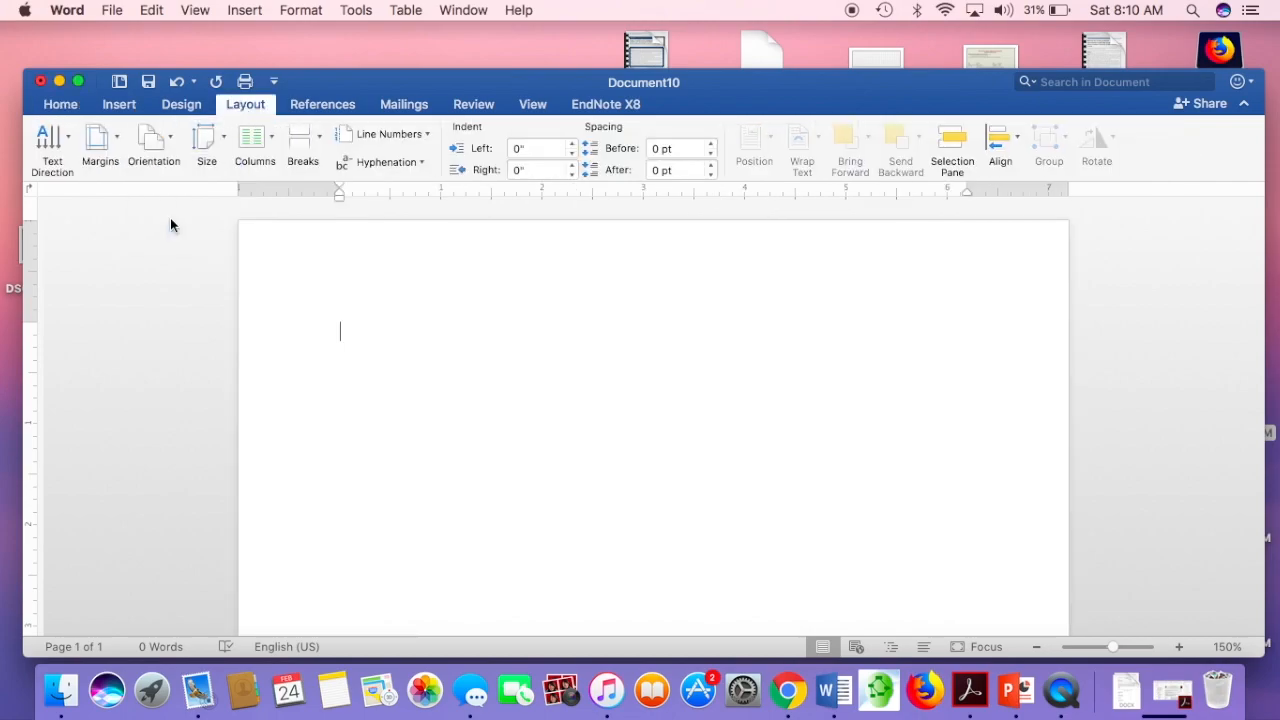
left_click(115, 147)
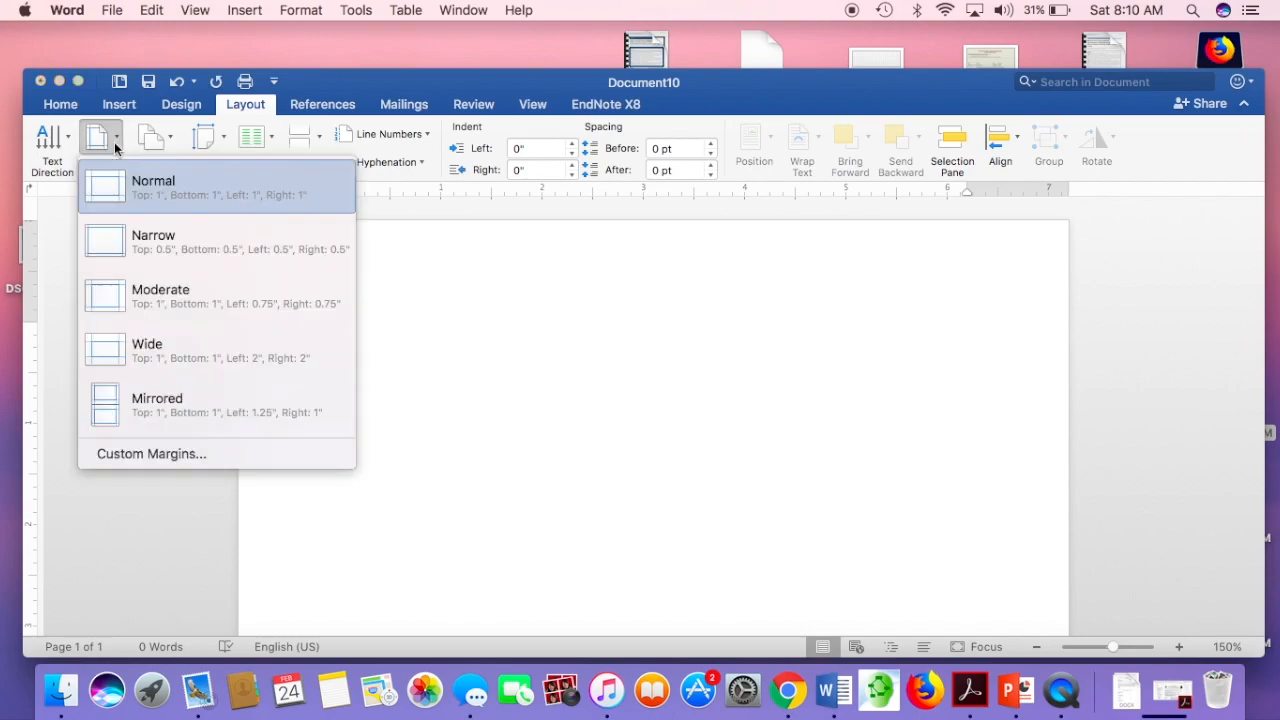
left_click(146, 257)
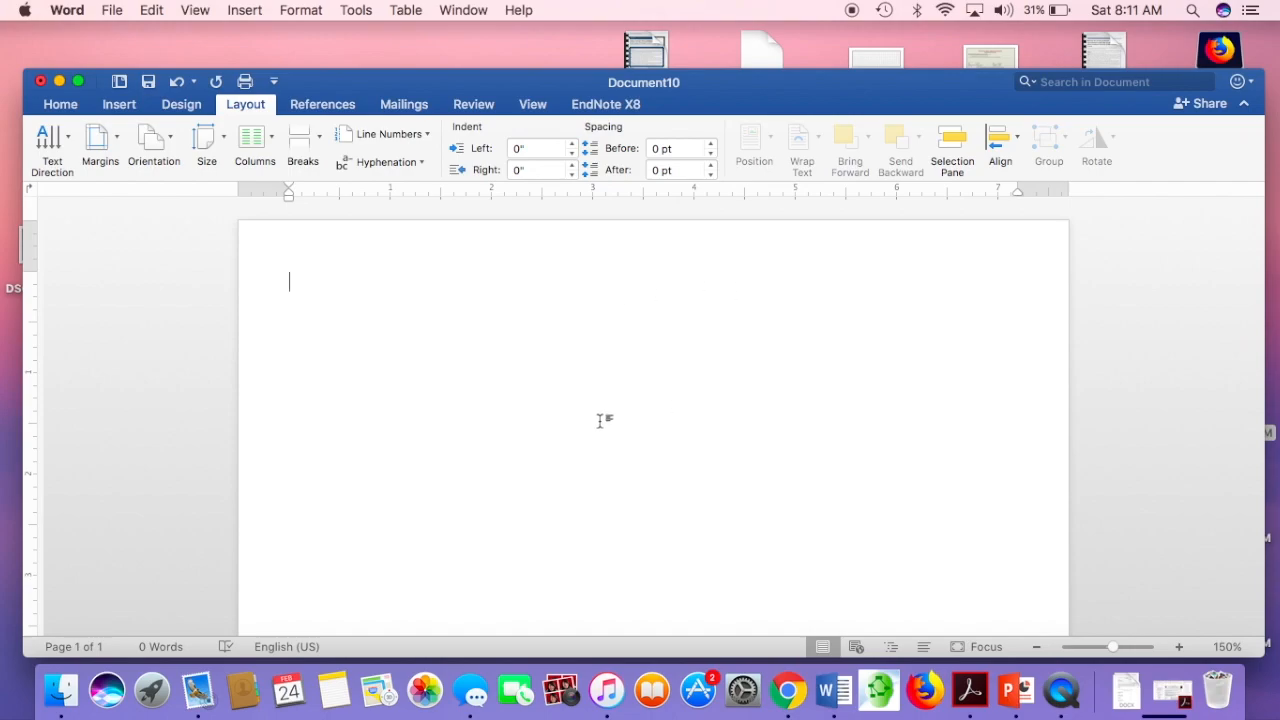
left_click(272, 146)
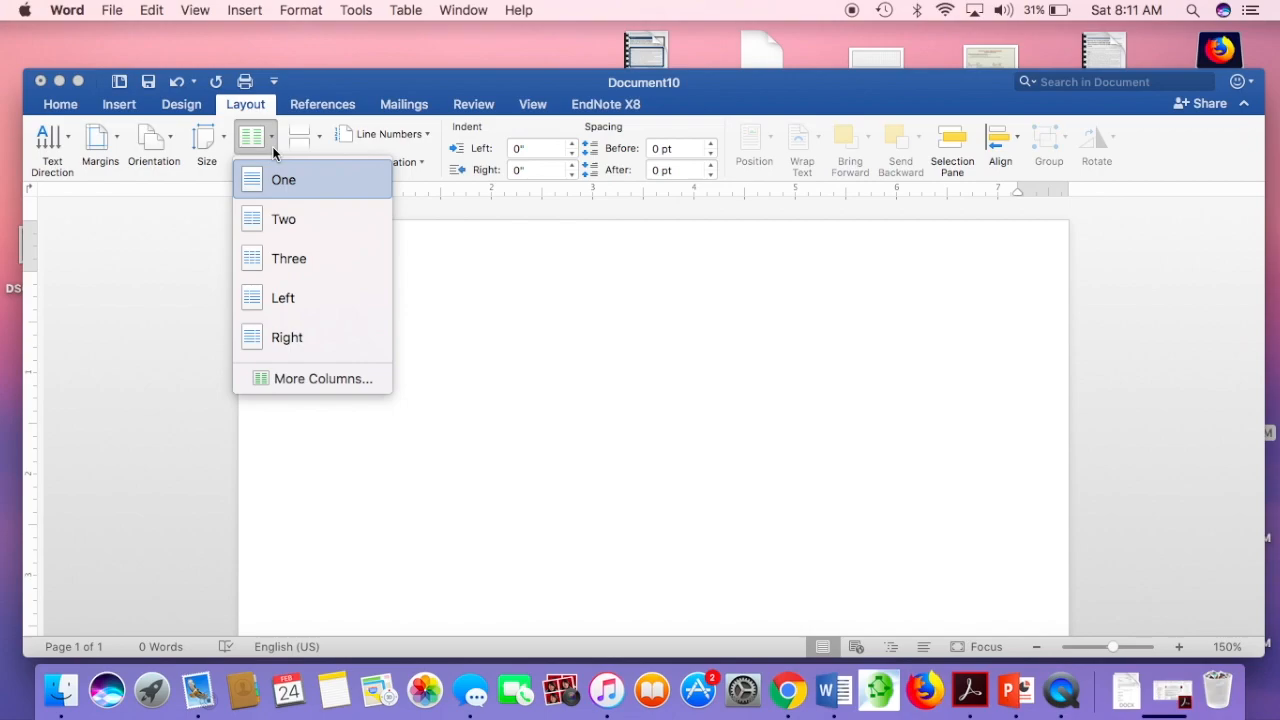
left_click(272, 146)
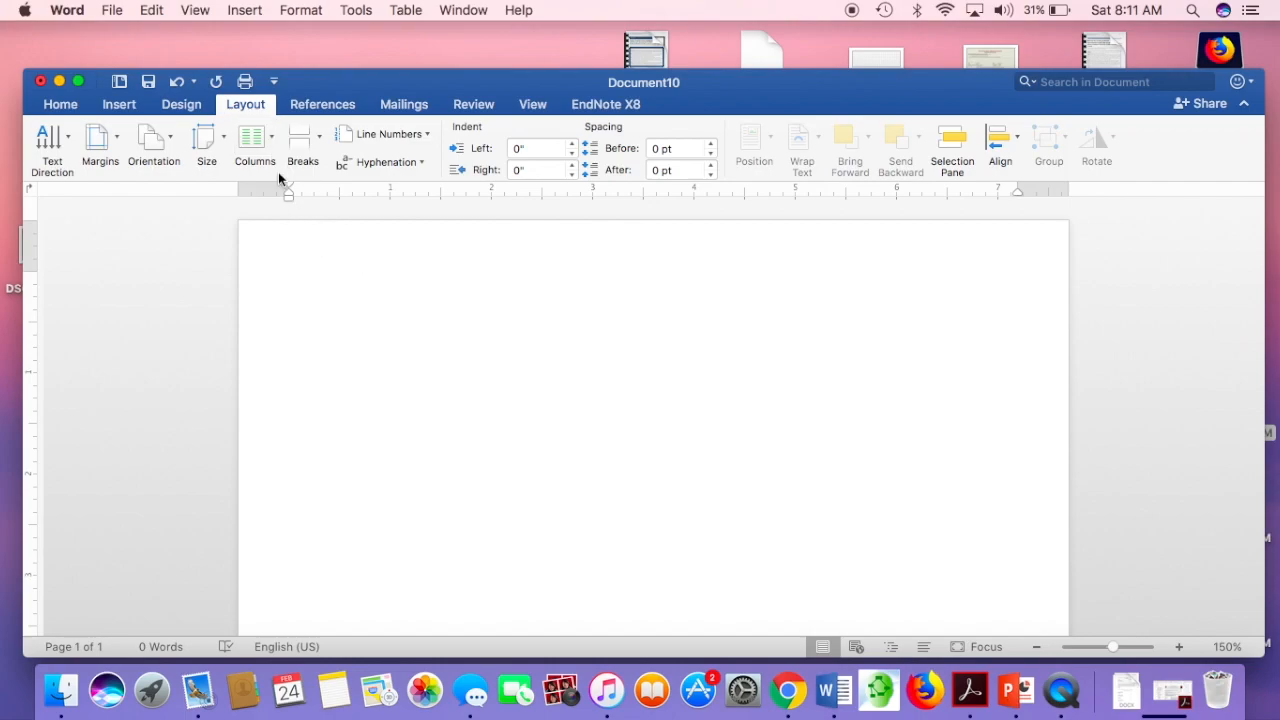
left_click(120, 108)
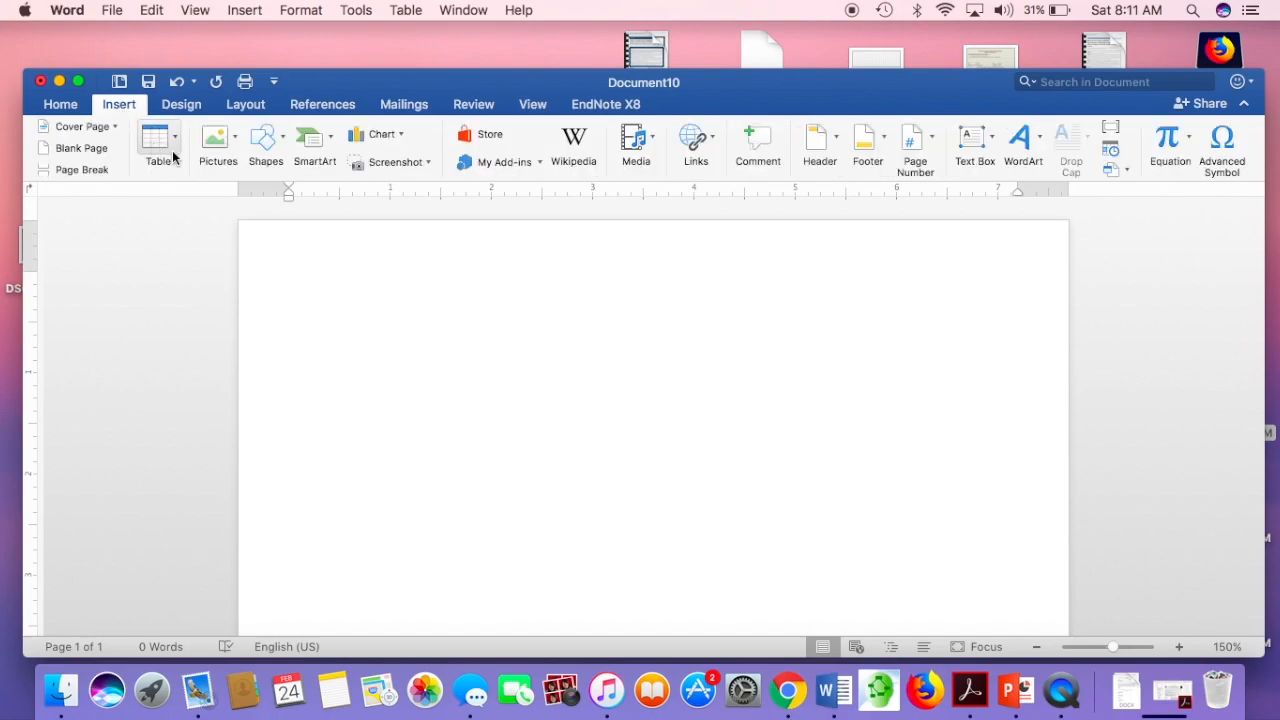
left_click(173, 145)
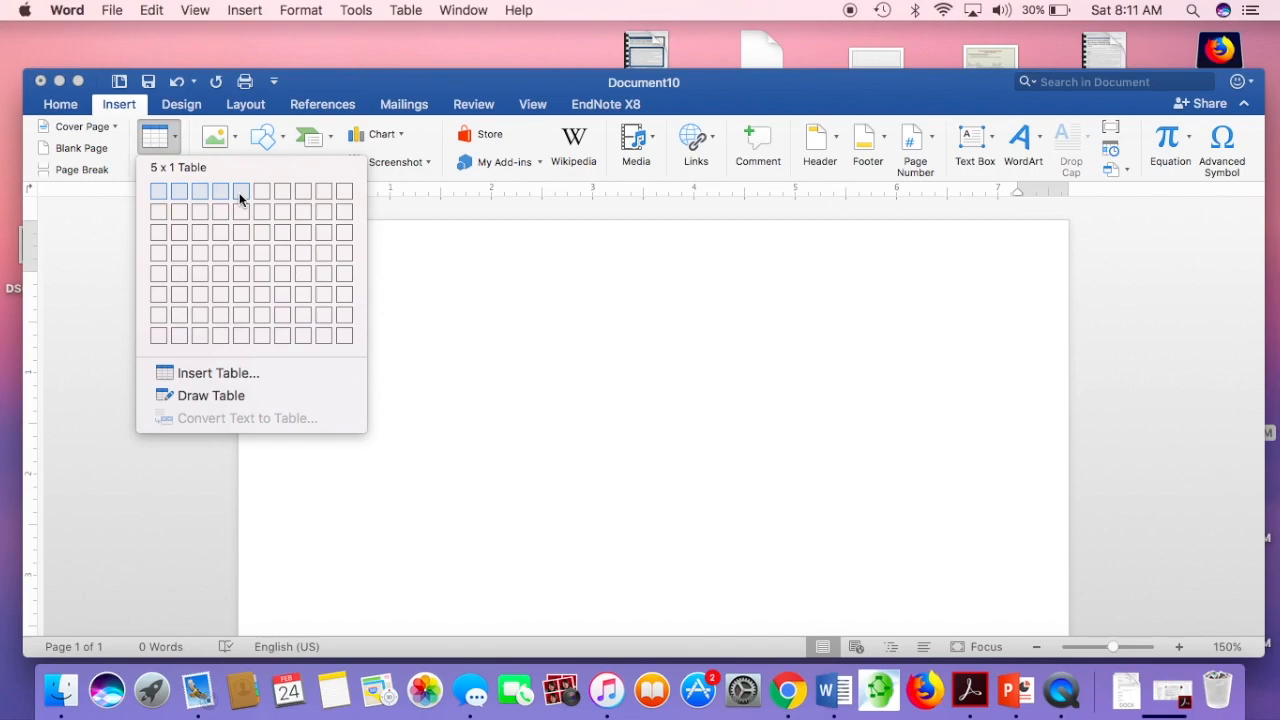
left_click(108, 257)
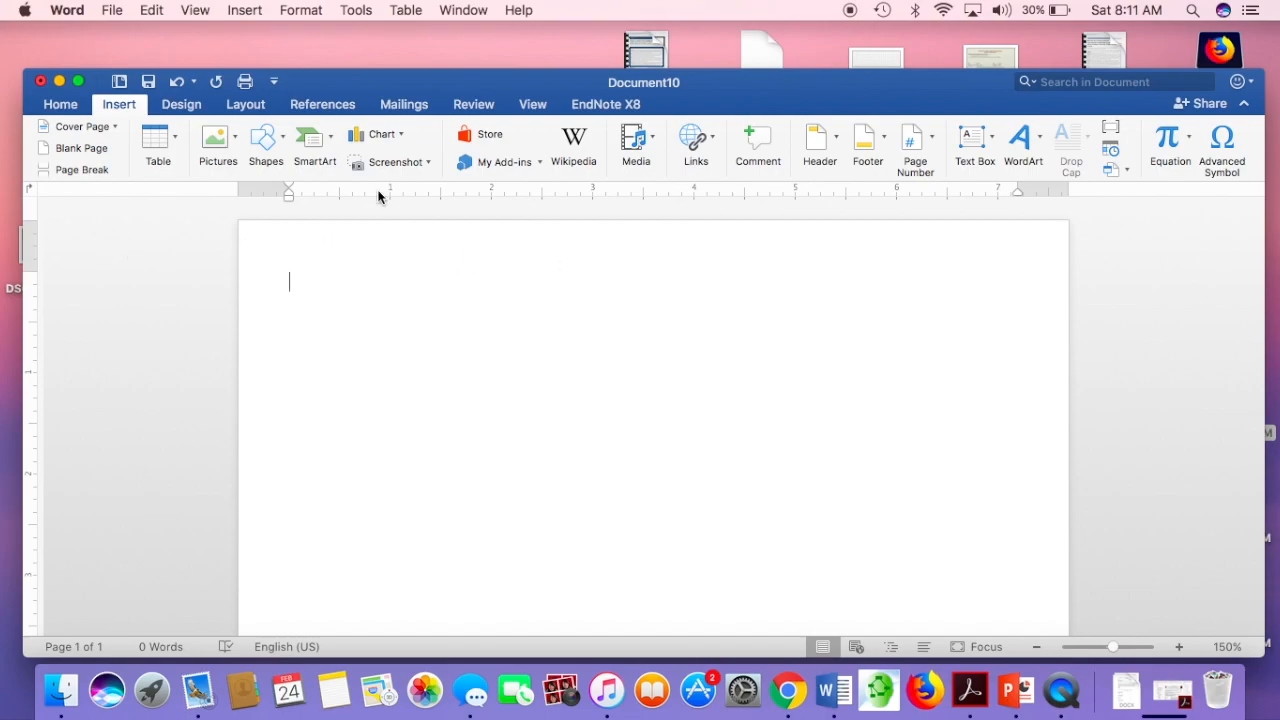
Step: Centre the empty first line and set its font to Shorelines Script Bold
left_click(62, 106)
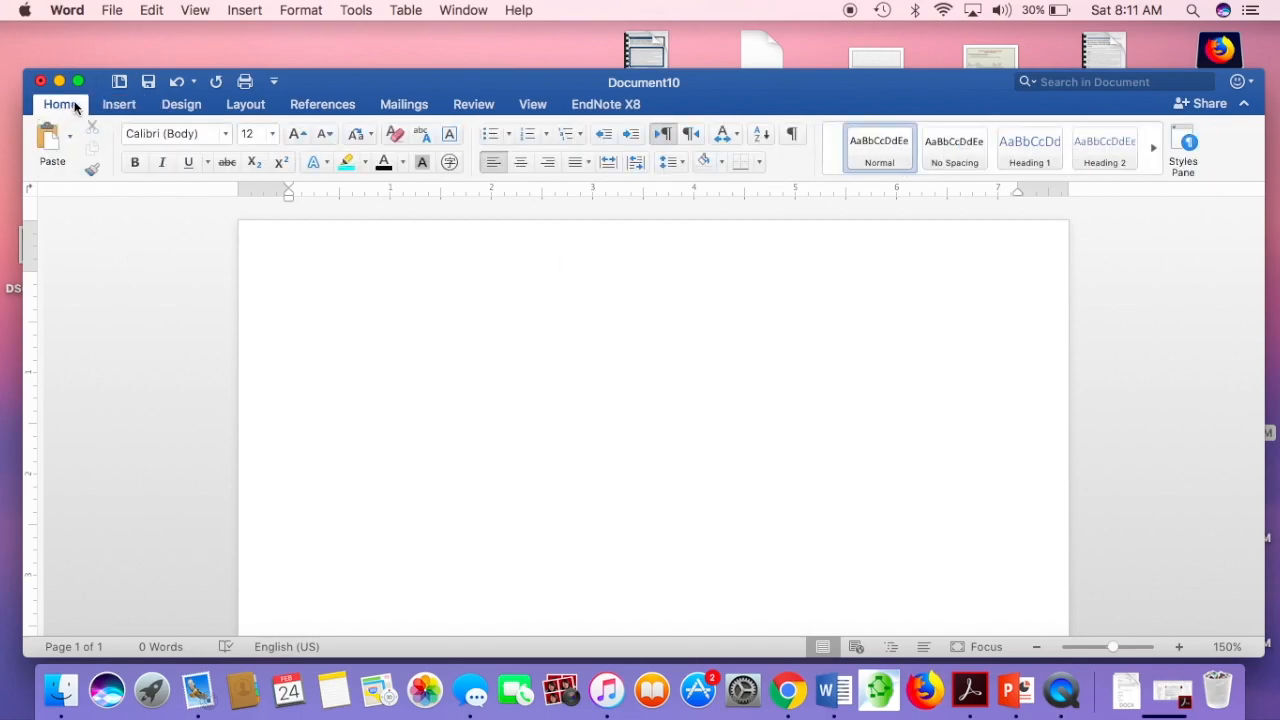
left_click(524, 167)
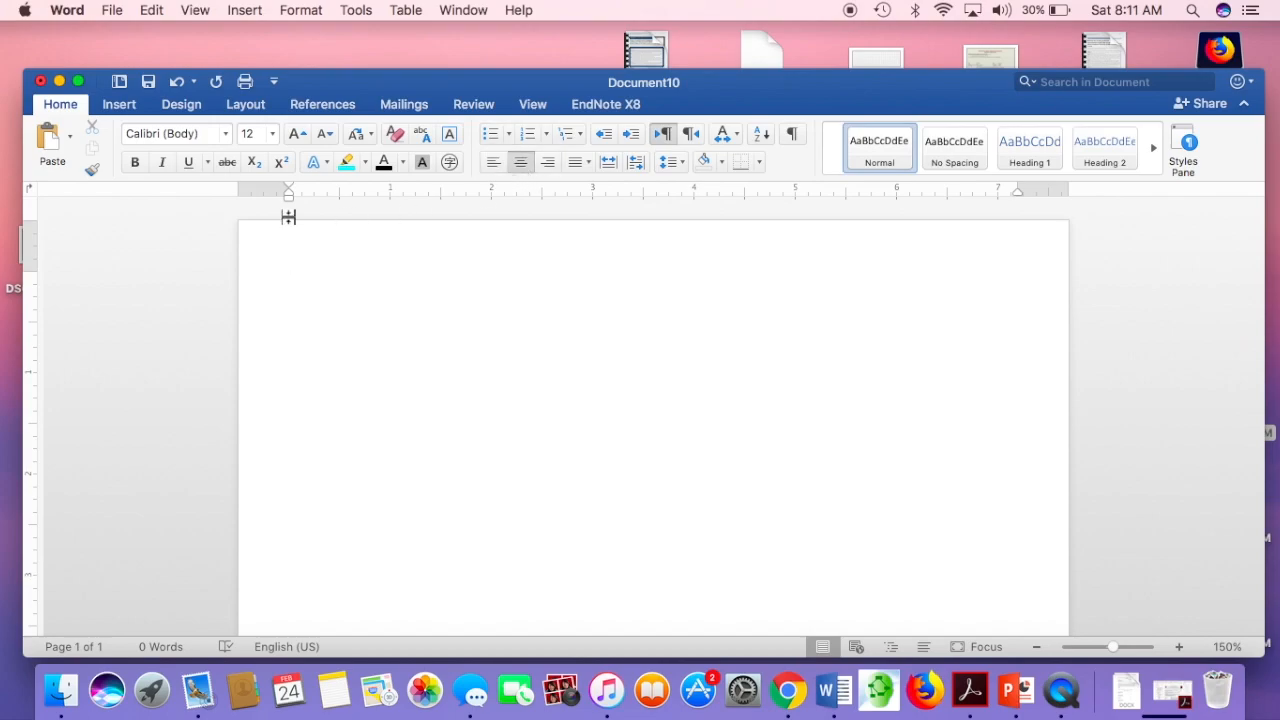
left_click(226, 138)
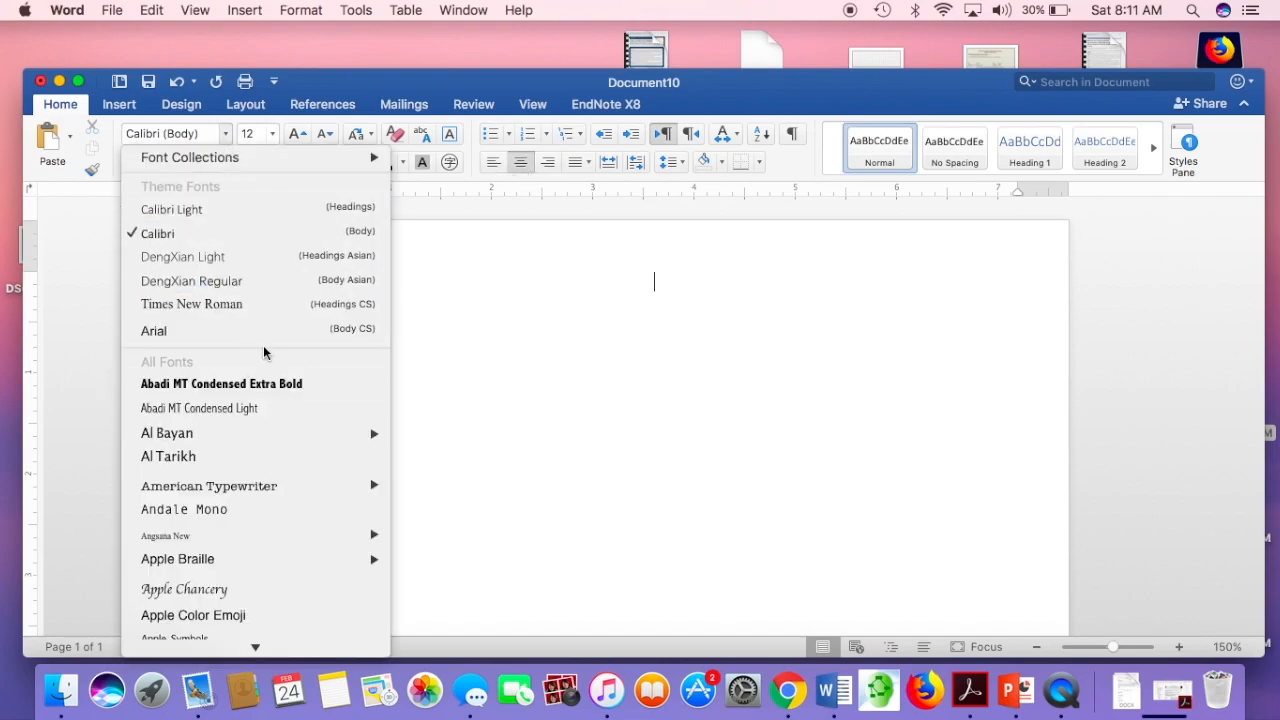
scroll(285, 385, "down", 5)
scroll(284, 383, "down", 15)
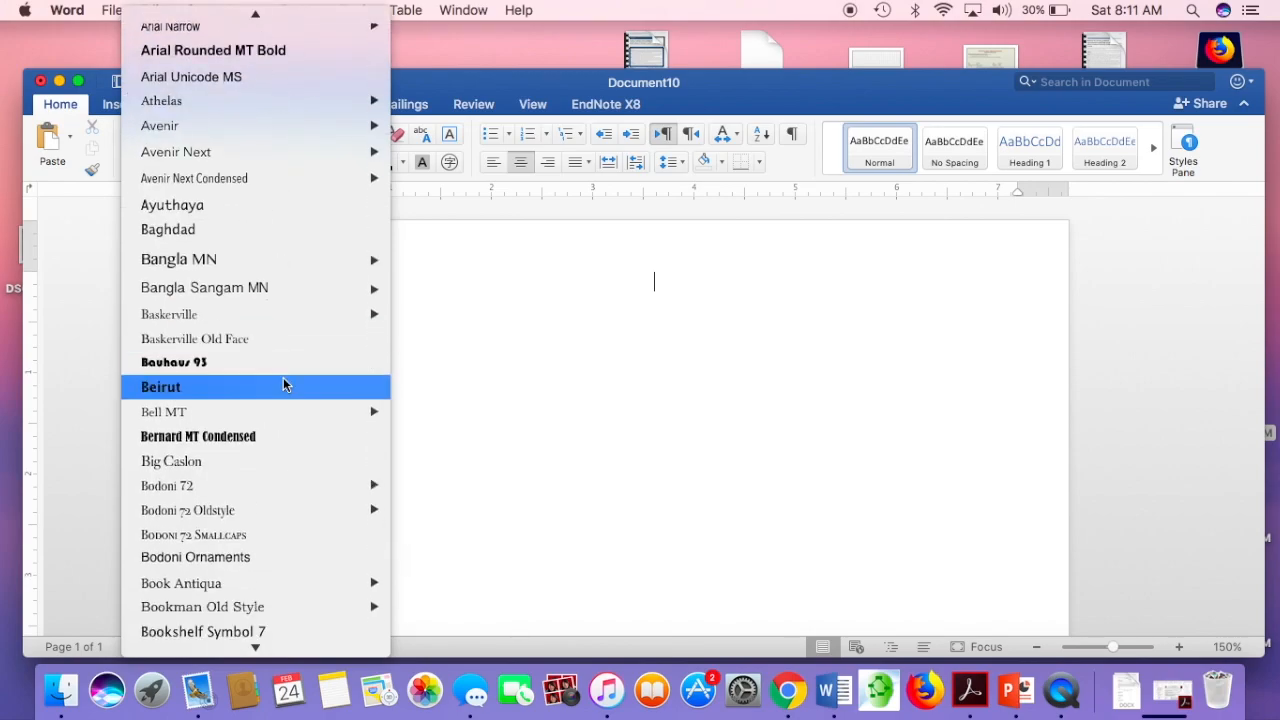
scroll(283, 383, "down", 10)
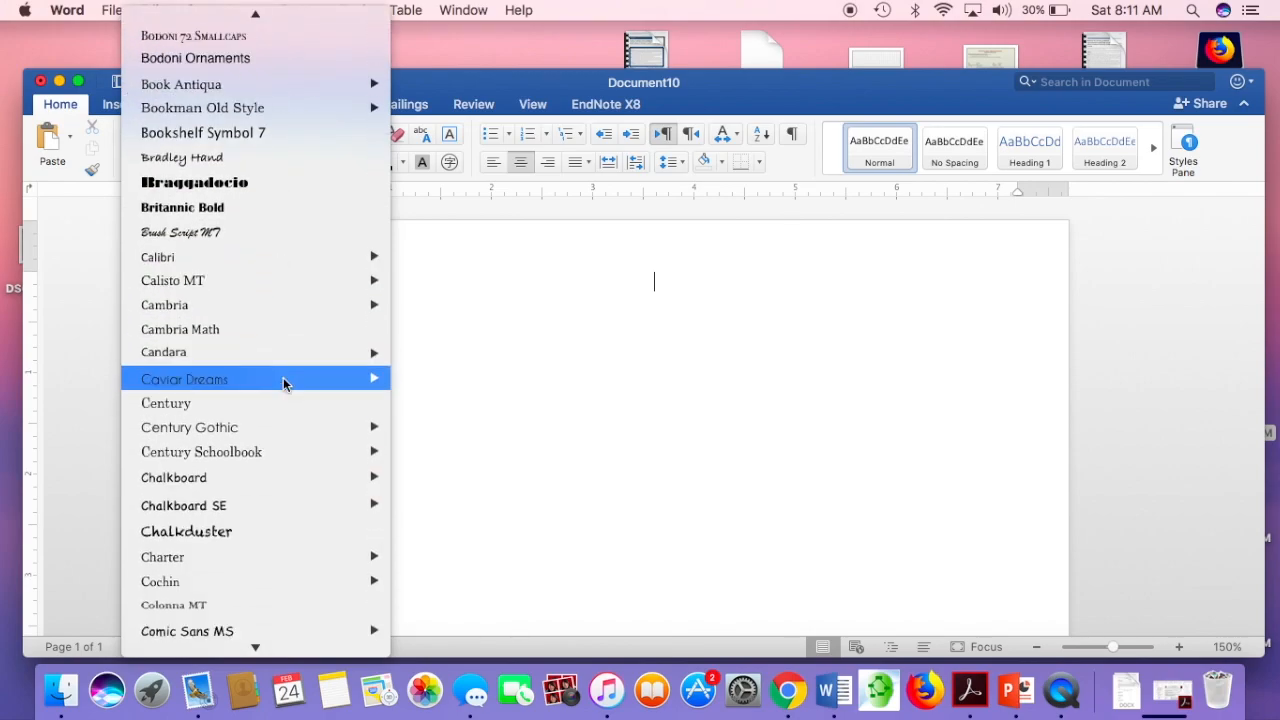
mouse_move(290, 379)
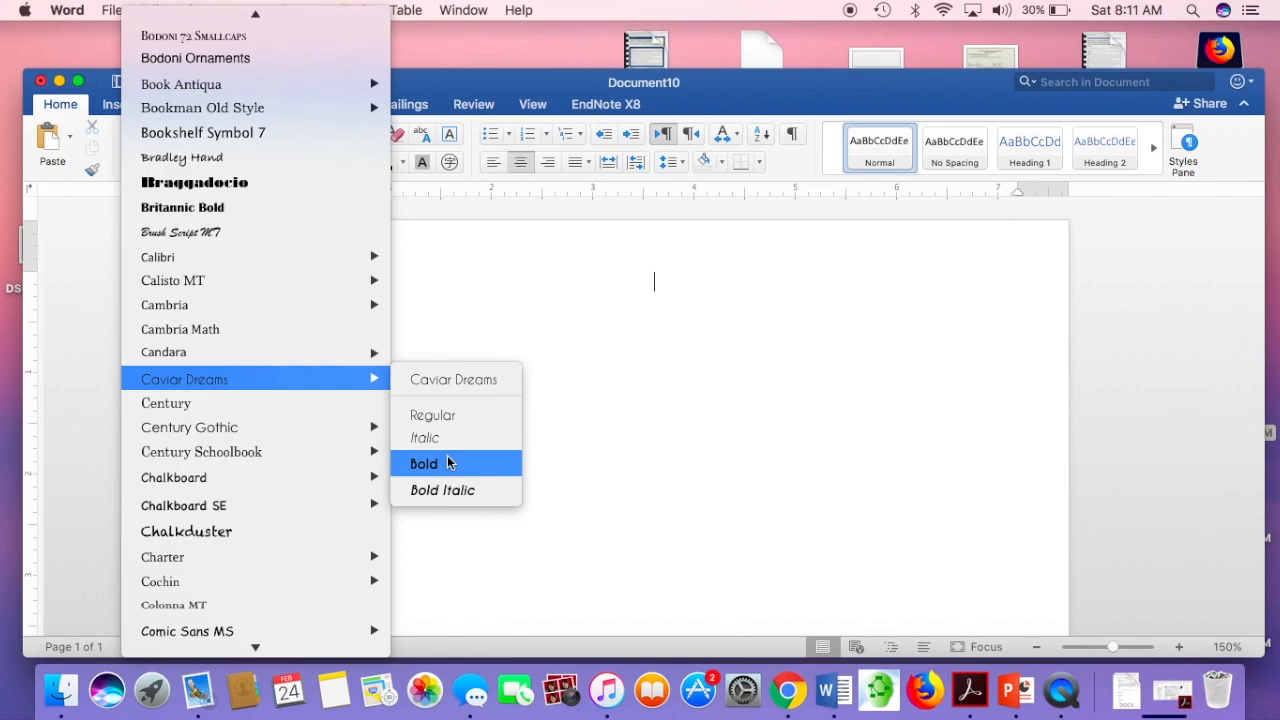
scroll(267, 452, "down", 13)
scroll(267, 452, "down", 13)
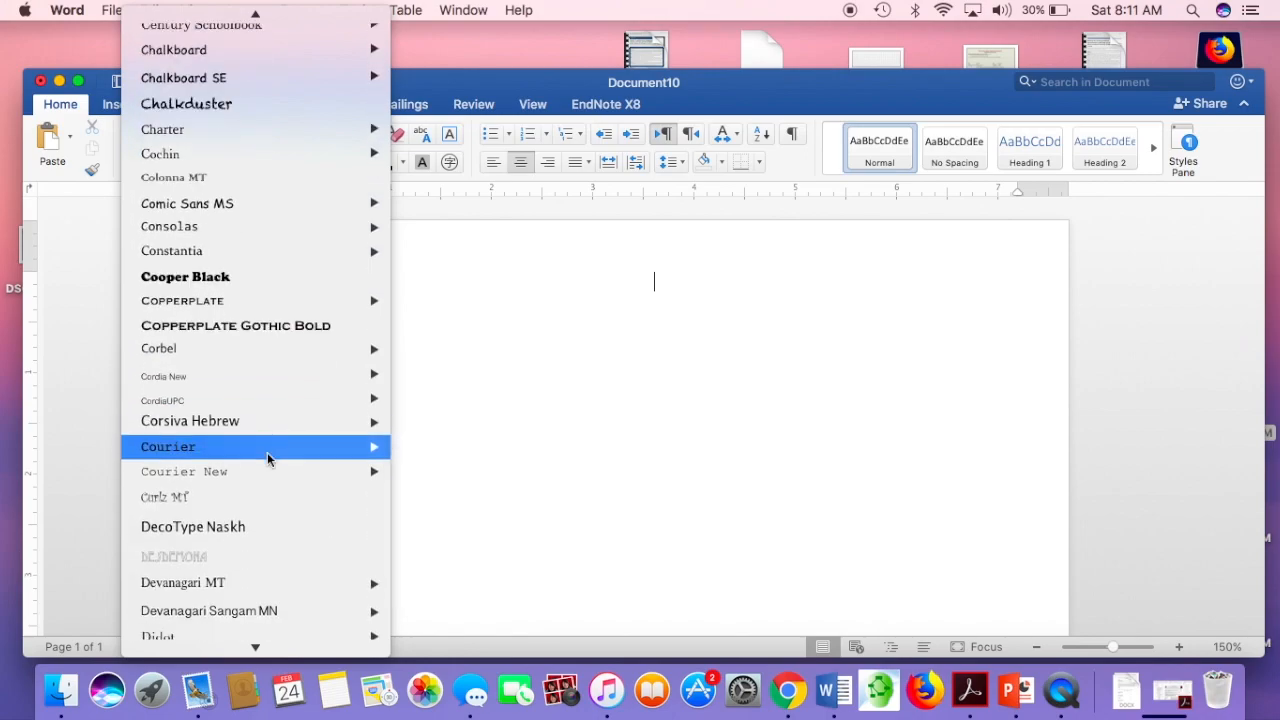
scroll(267, 452, "down", 18)
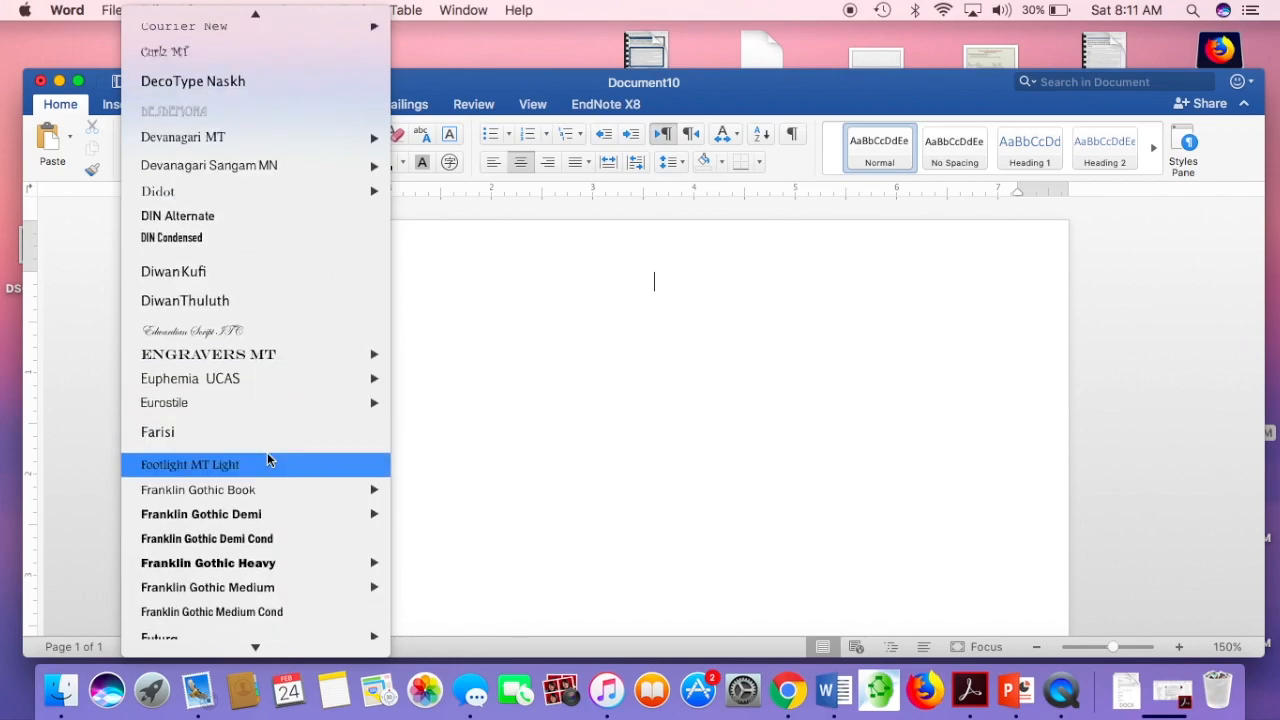
scroll(267, 452, "down", 8)
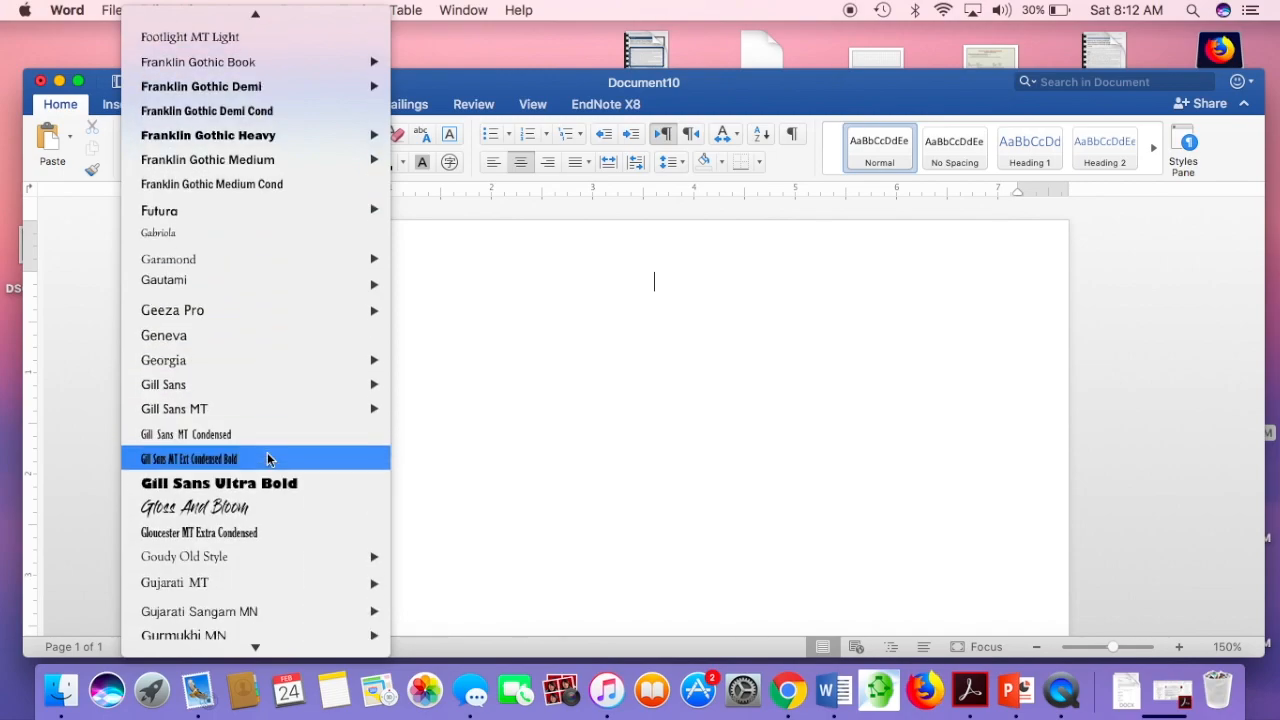
scroll(267, 452, "down", 15)
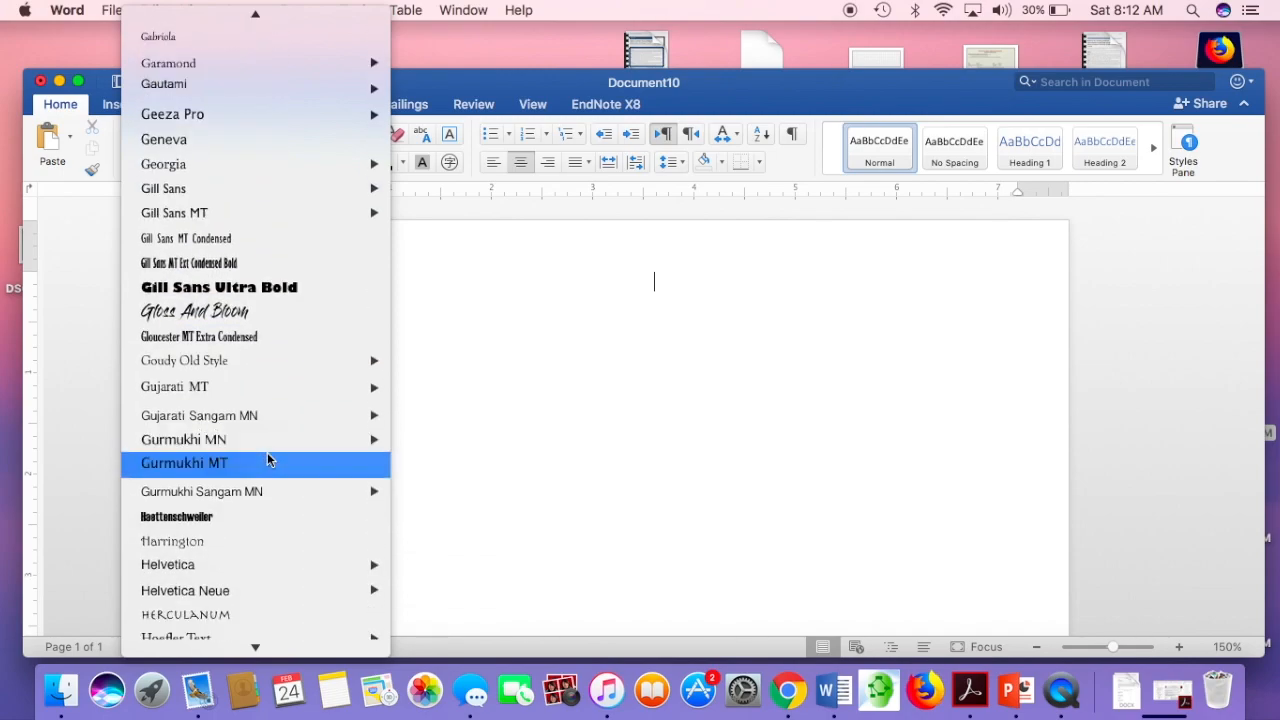
scroll(267, 452, "down", 20)
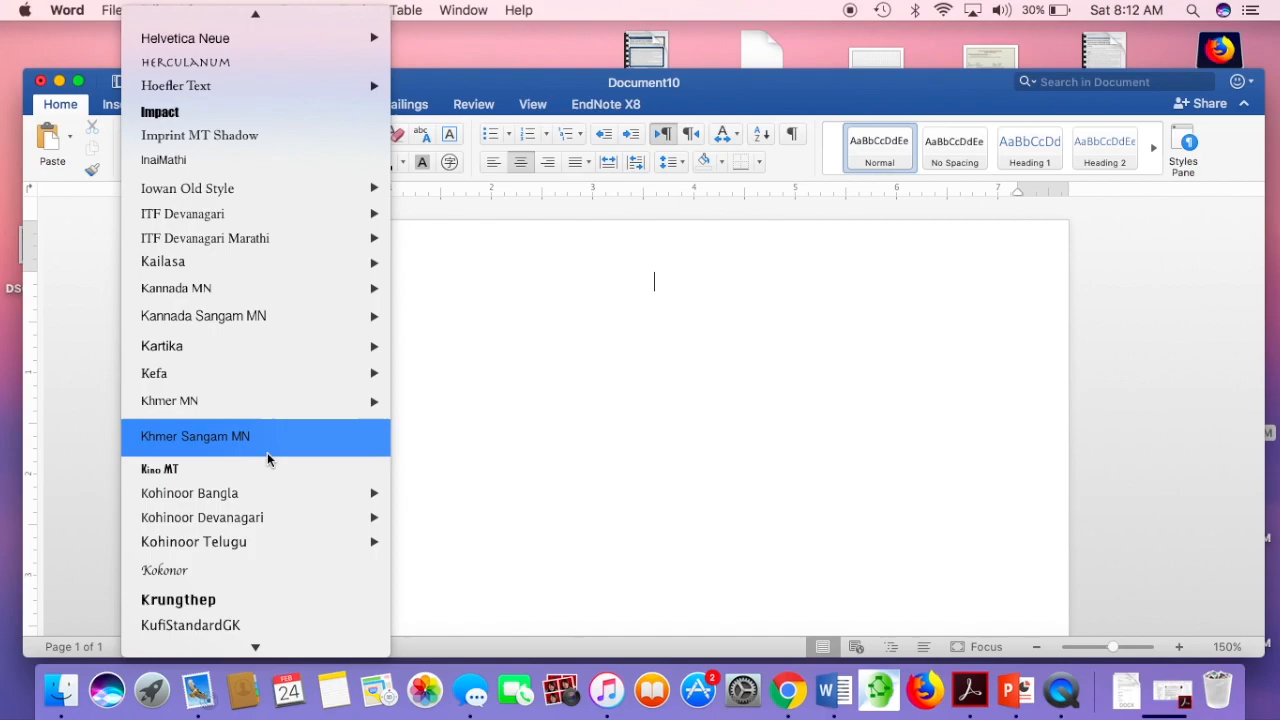
mouse_move(267, 452)
scroll(267, 452, "down", 20)
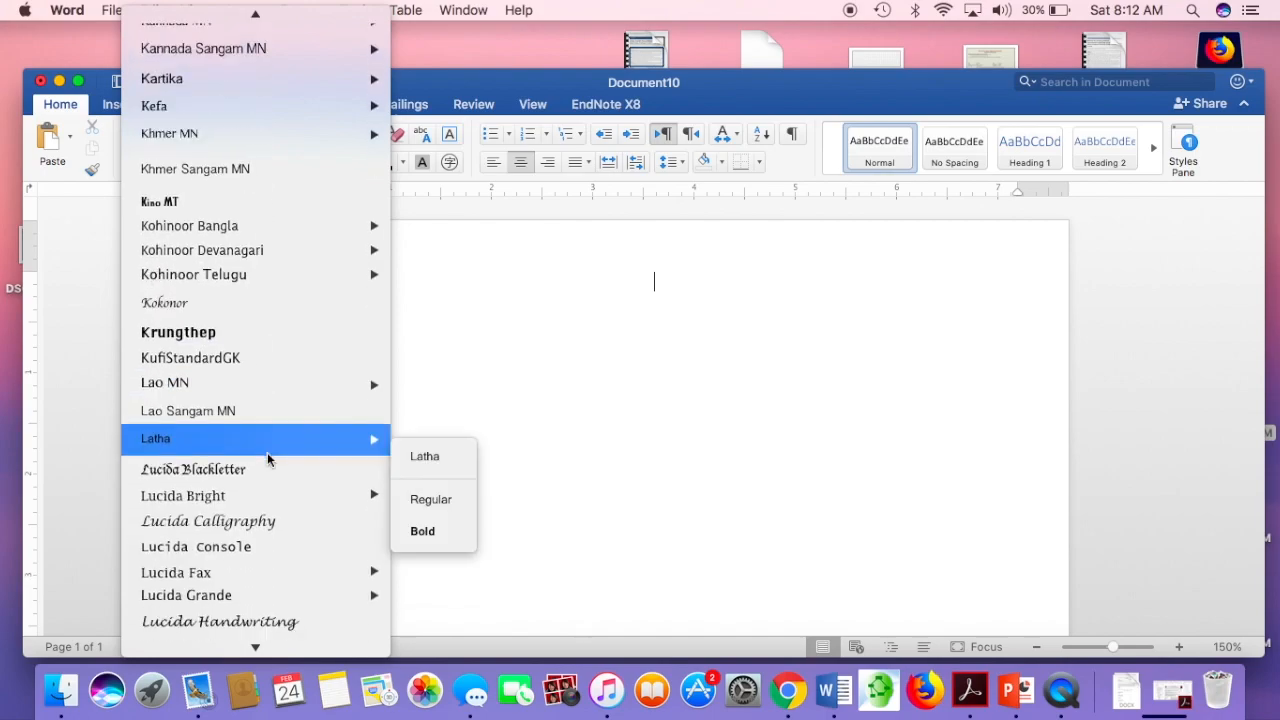
scroll(267, 458, "down", 2)
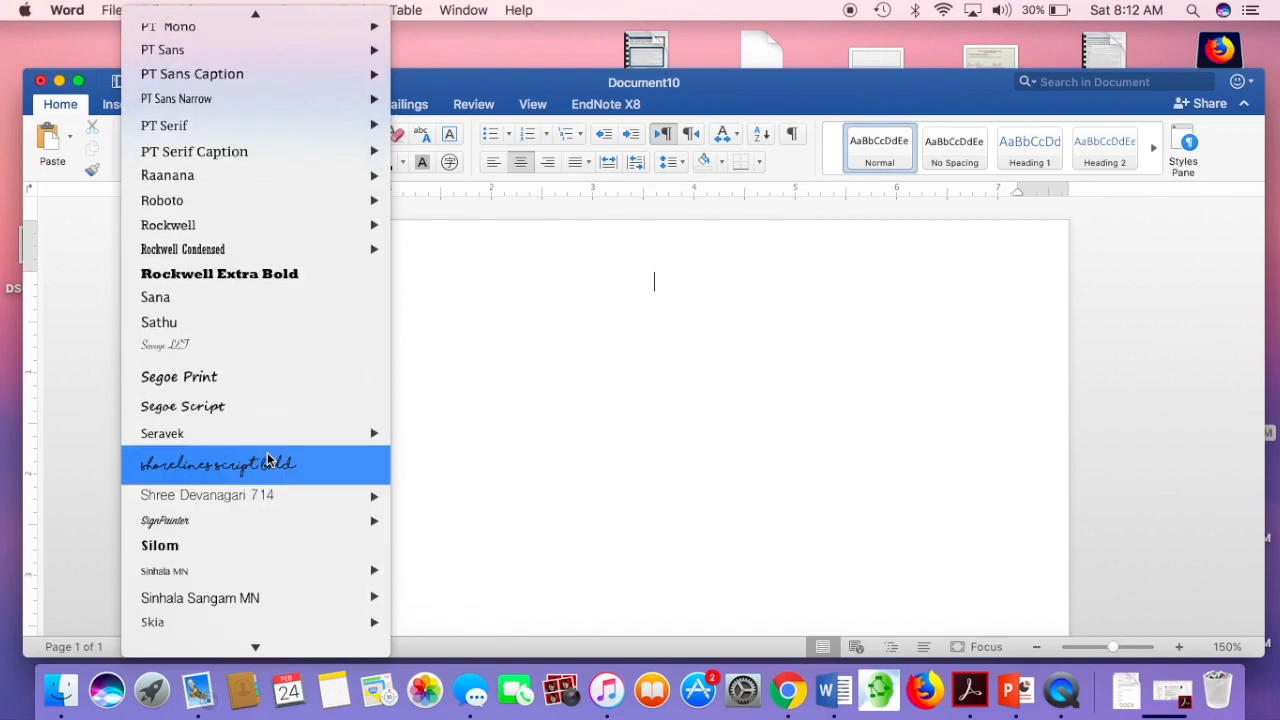
left_click(267, 461)
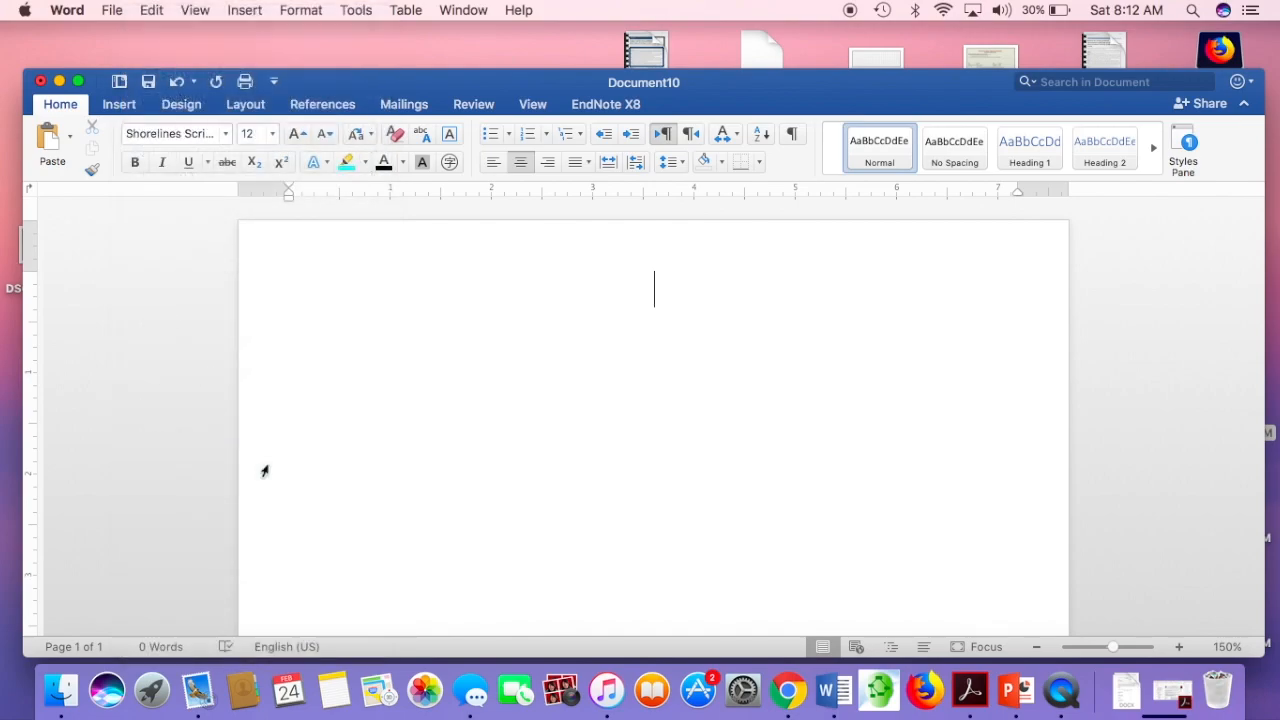
Step: Enter the page heading "master to do" on the first line
type("maste")
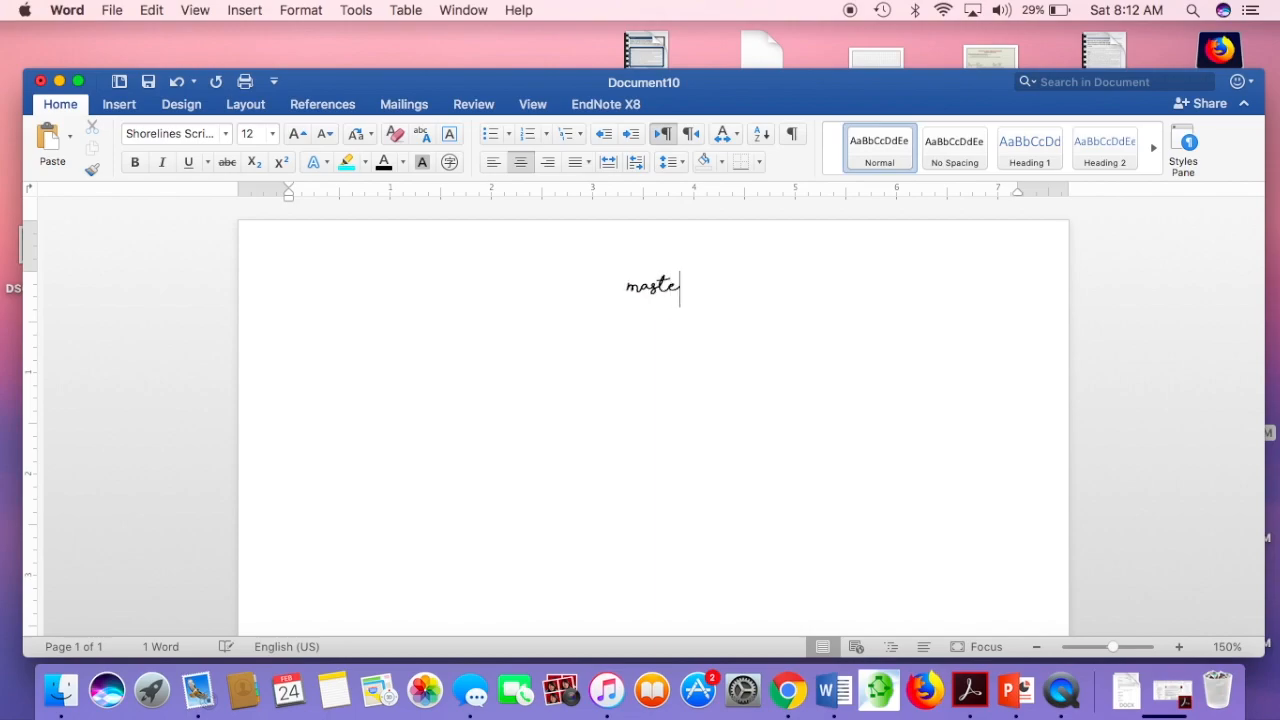
type("r to")
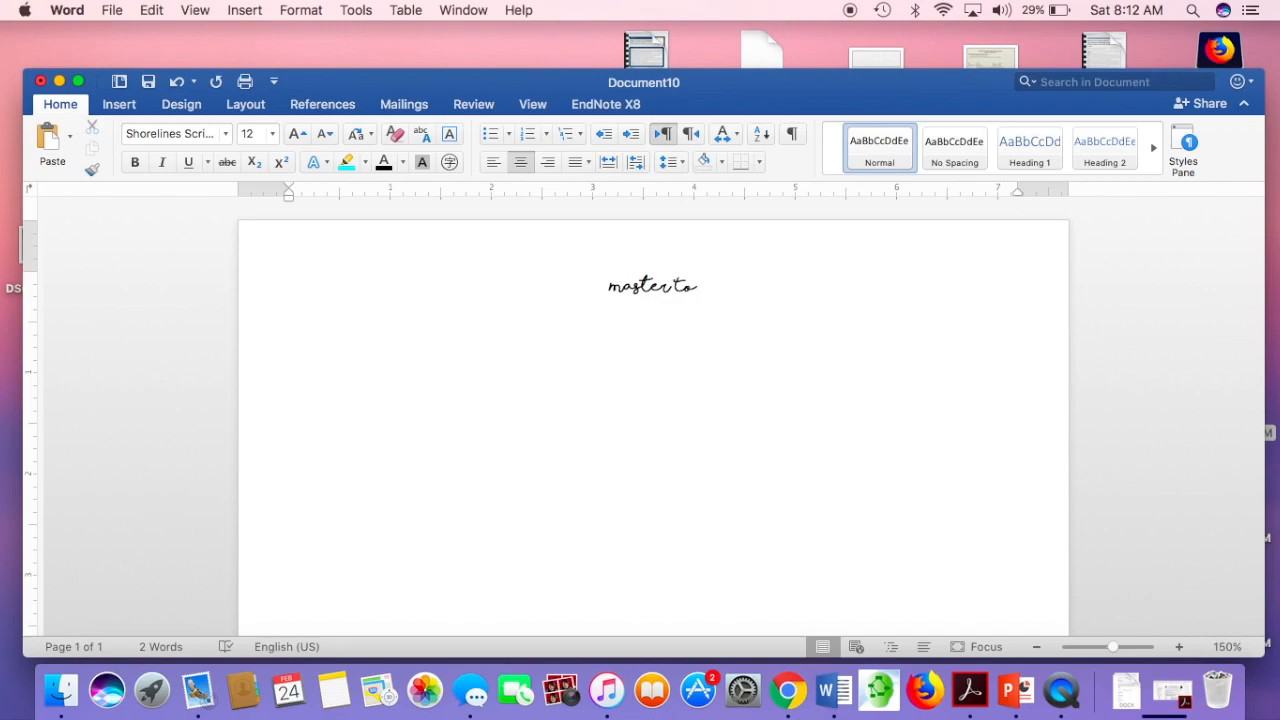
key("BackSpace")
key("BackSpace")
type("-to")
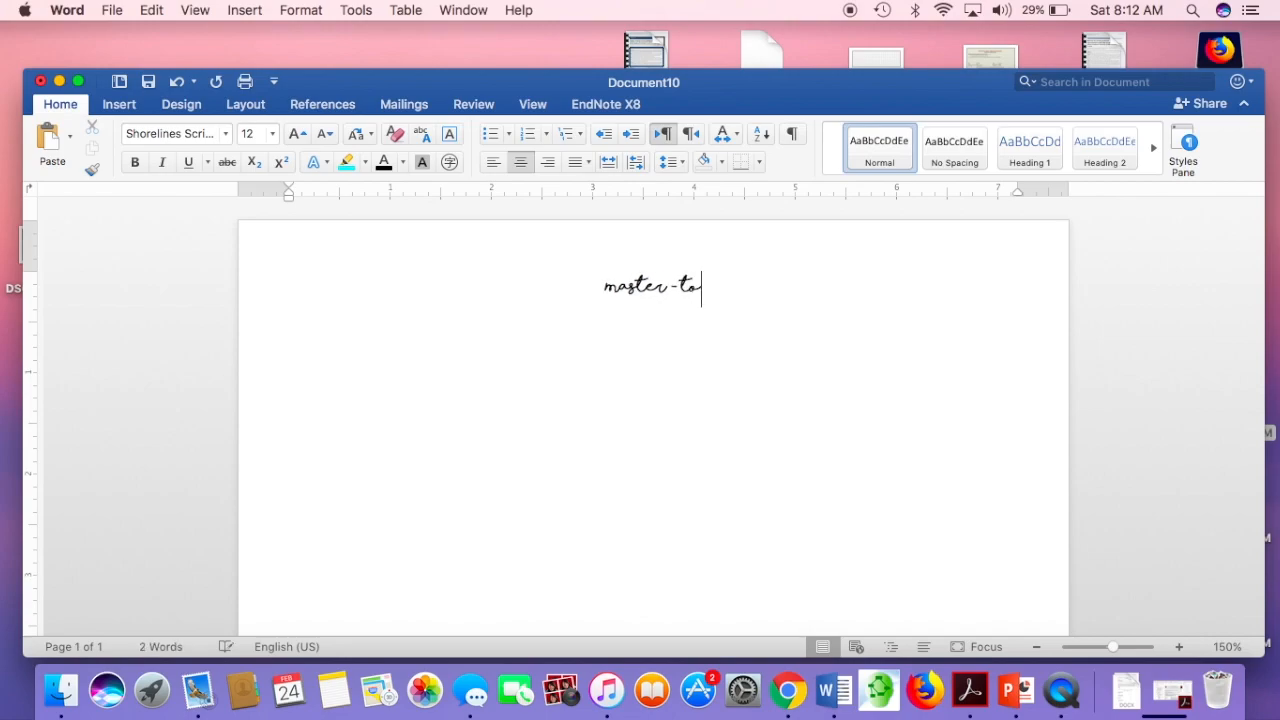
type(" d")
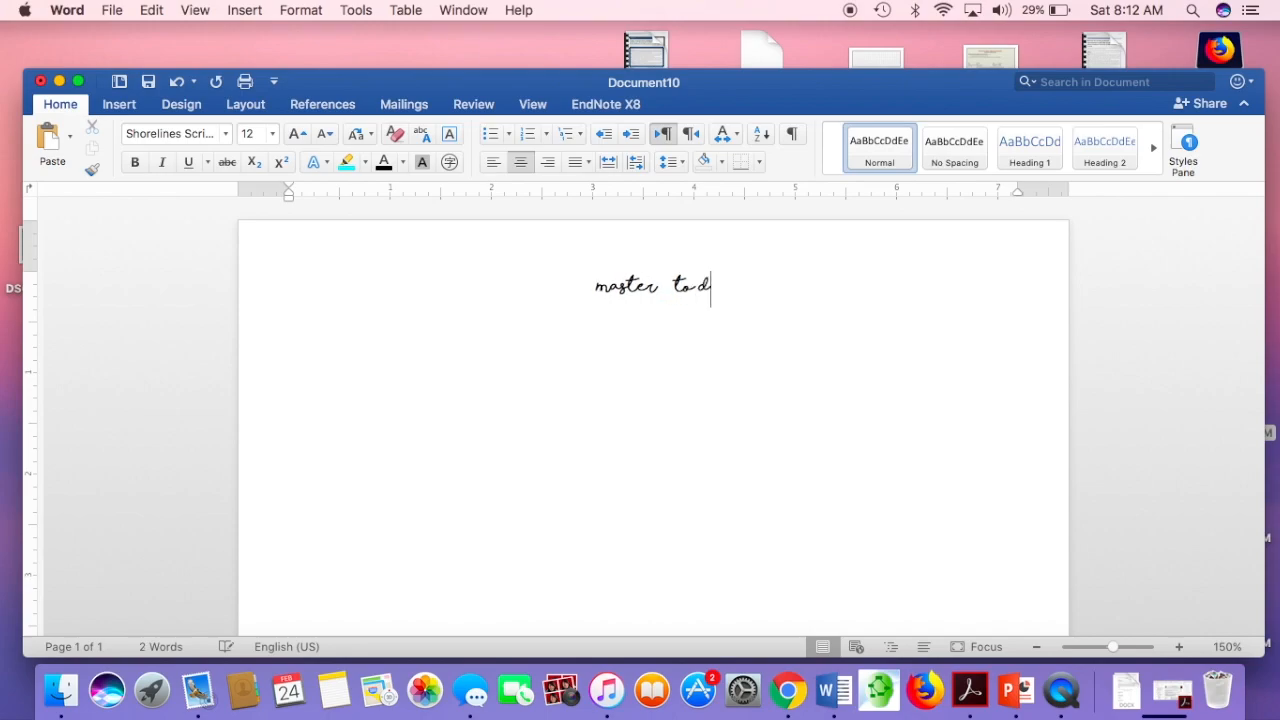
type("o")
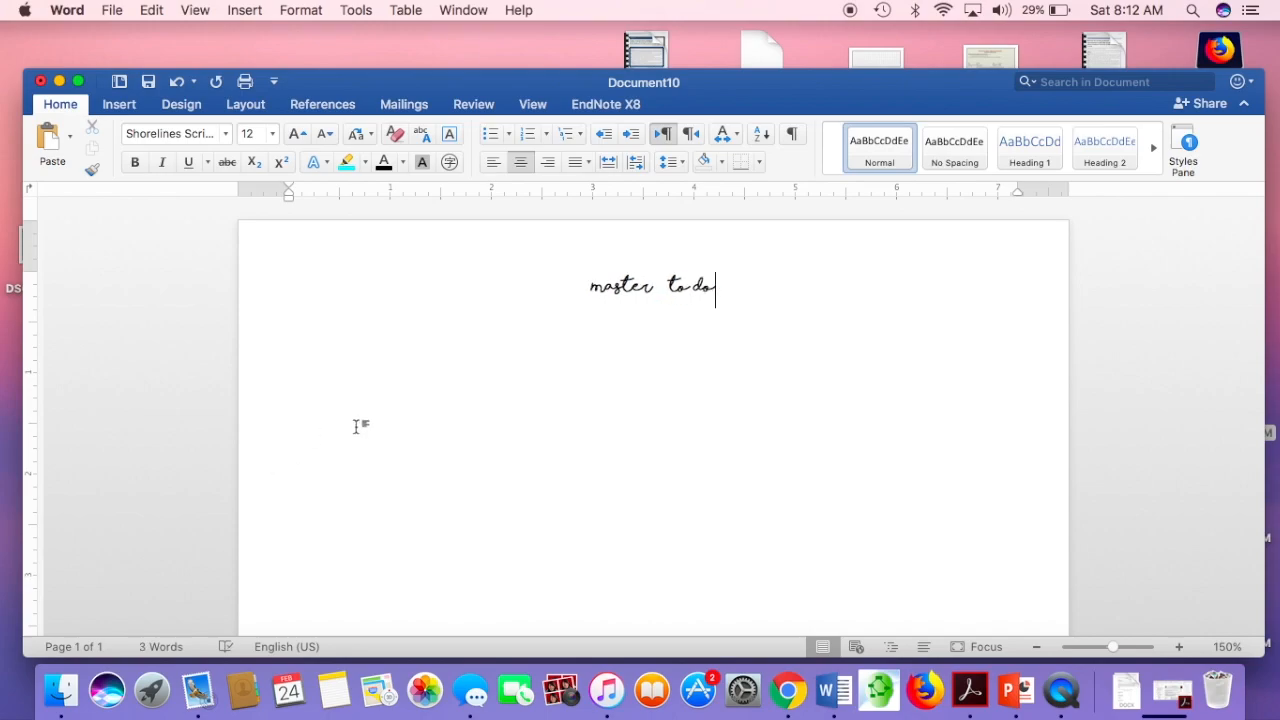
Step: Set the font size of the "master to do" heading to 16
left_click_drag(729, 283, 612, 288)
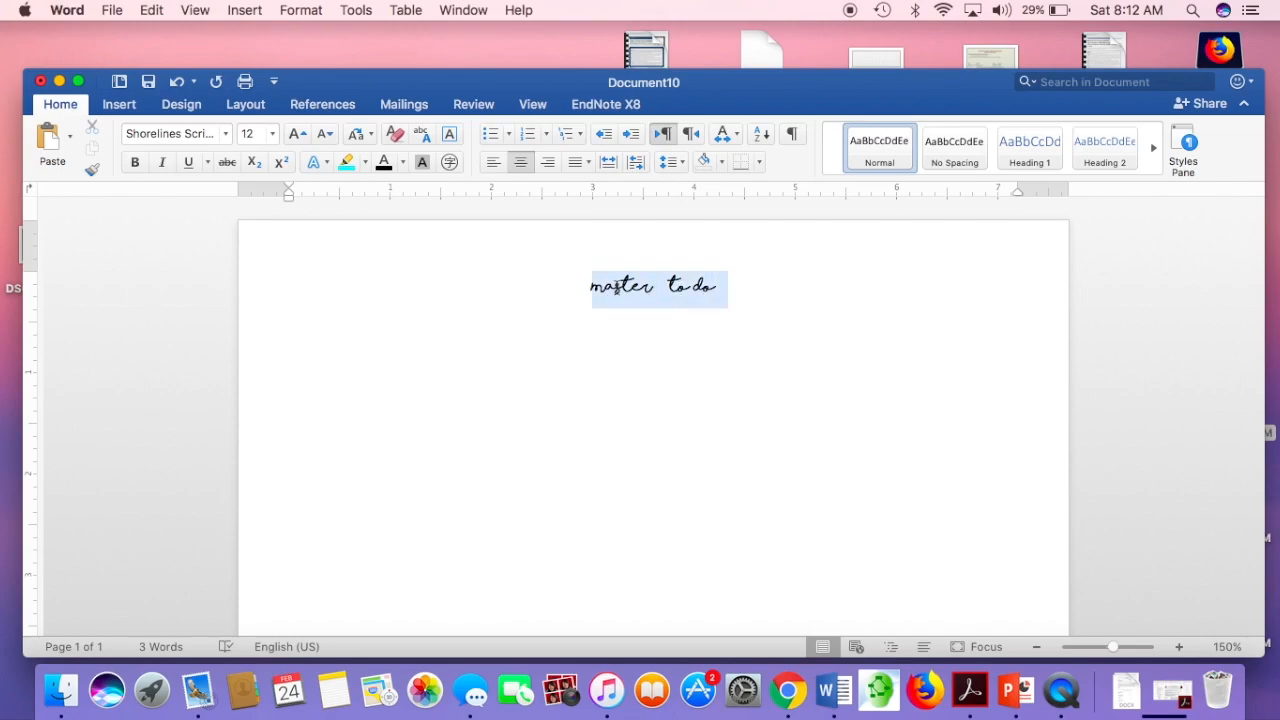
left_click(272, 133)
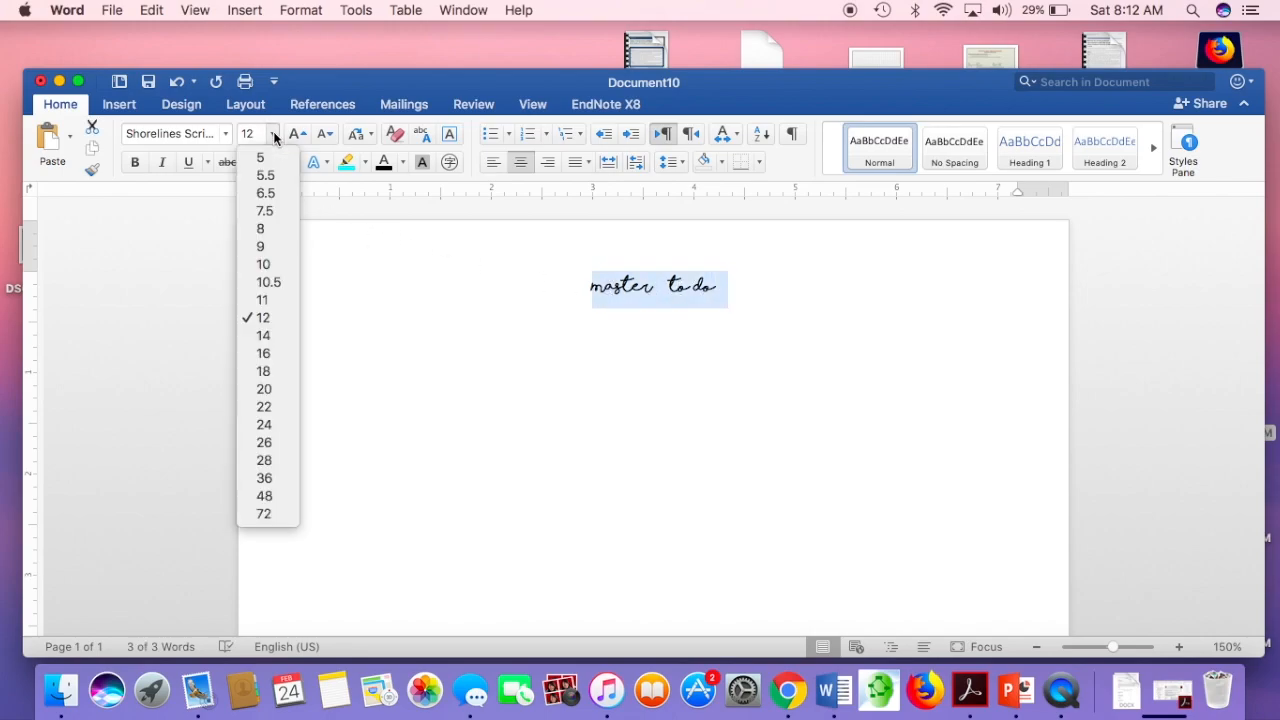
left_click(279, 353)
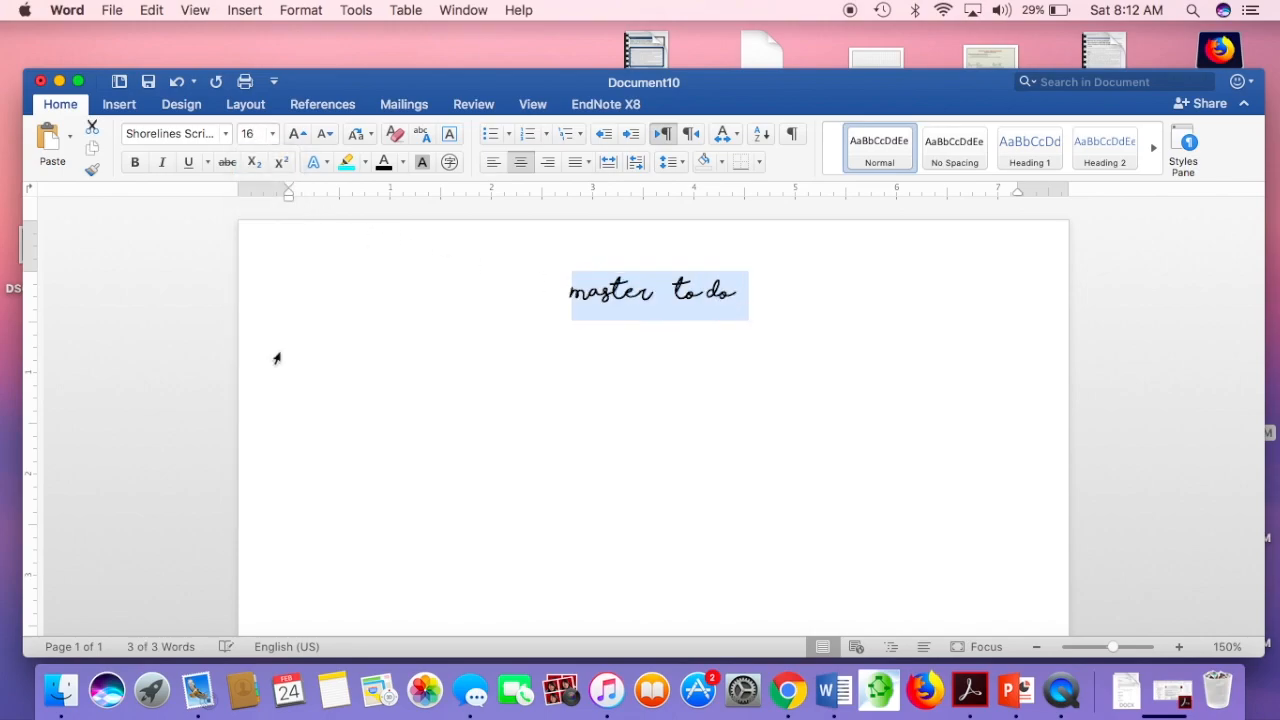
left_click(532, 361)
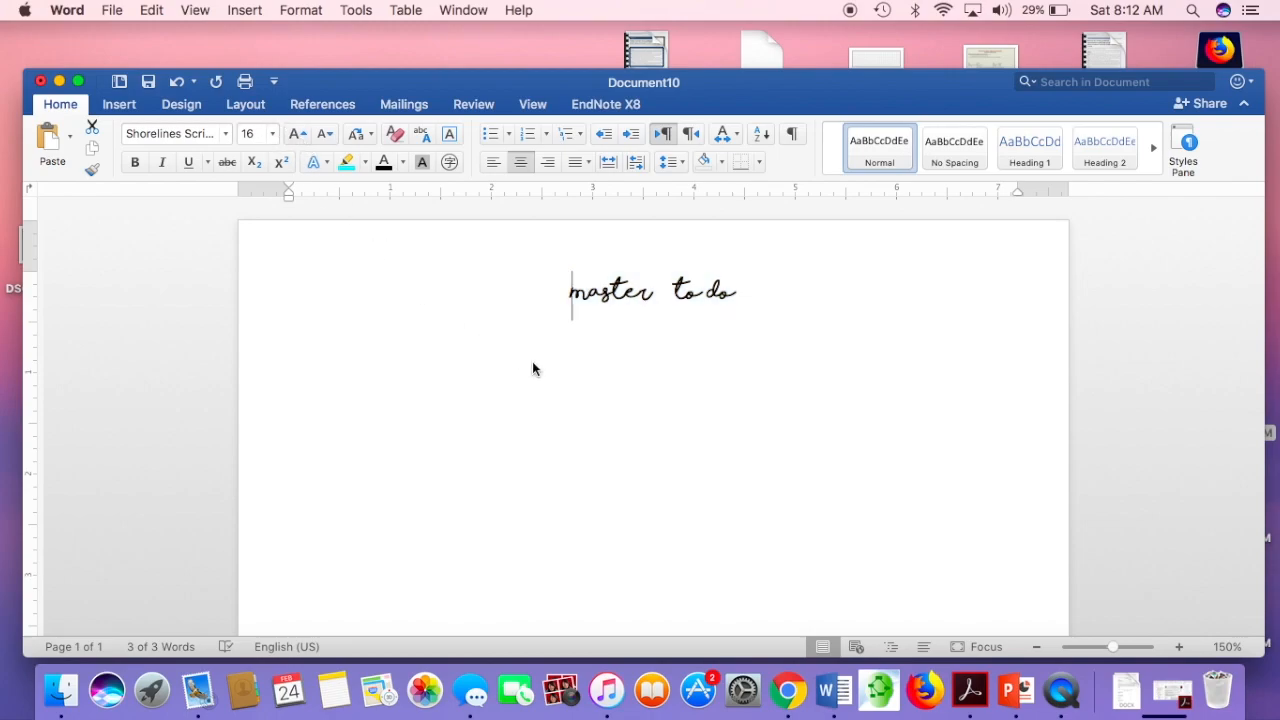
Step: Add an empty line below the "master to do" heading
scroll(771, 347, "down", 2)
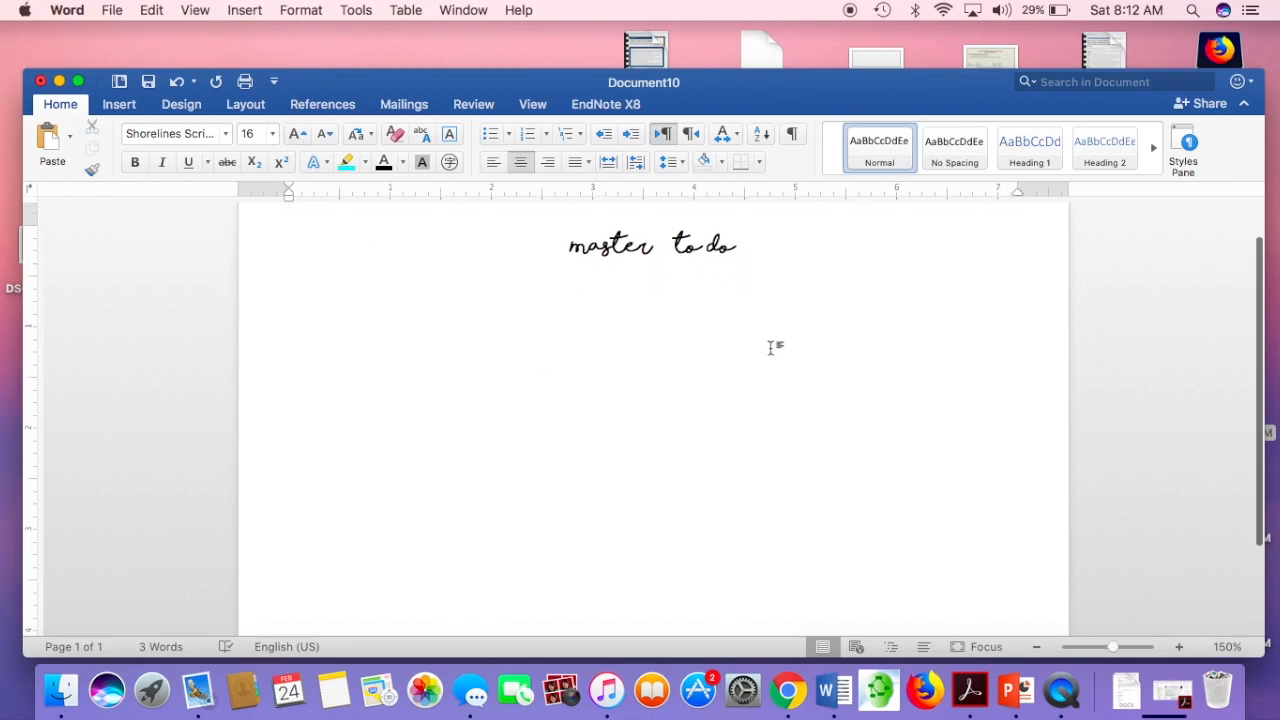
scroll(771, 347, "up", 2)
scroll(771, 347, "down", 3)
scroll(771, 347, "up", 3)
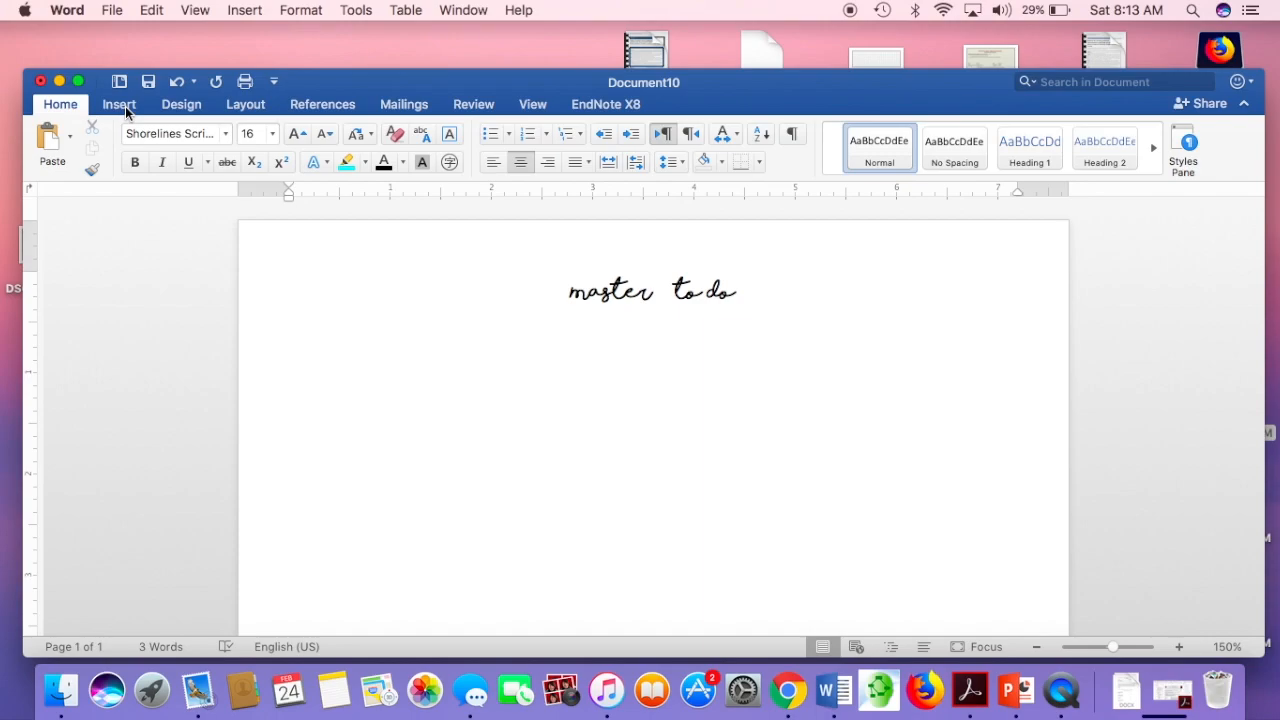
left_click(770, 284)
key("Return")
Step: Insert a table with 5 columns and 7 rows on the line below the heading
left_click(118, 106)
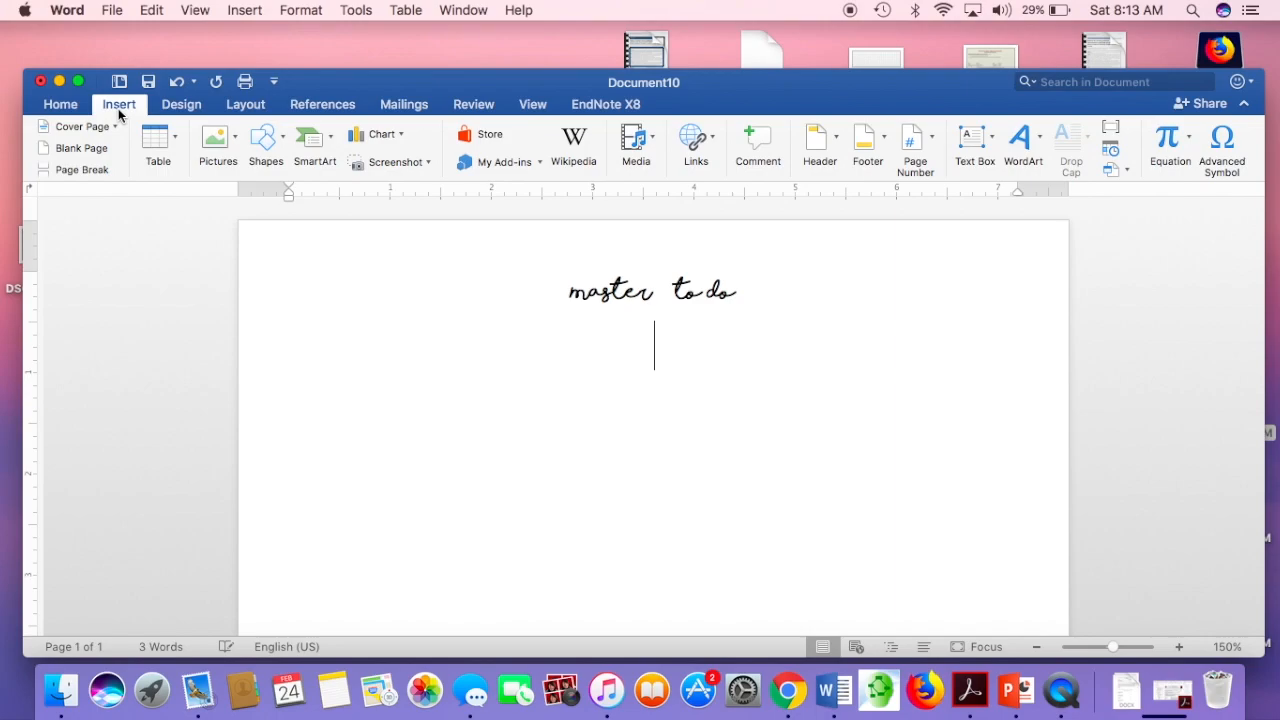
left_click(170, 150)
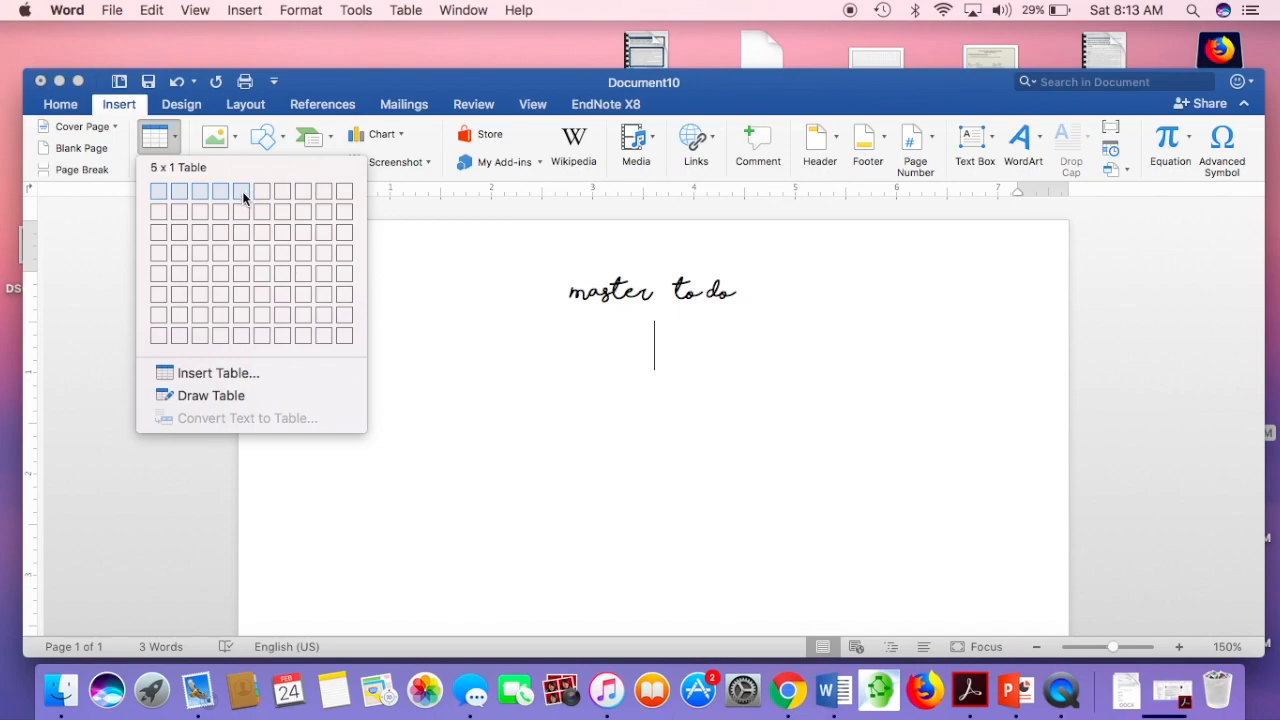
left_click(245, 313)
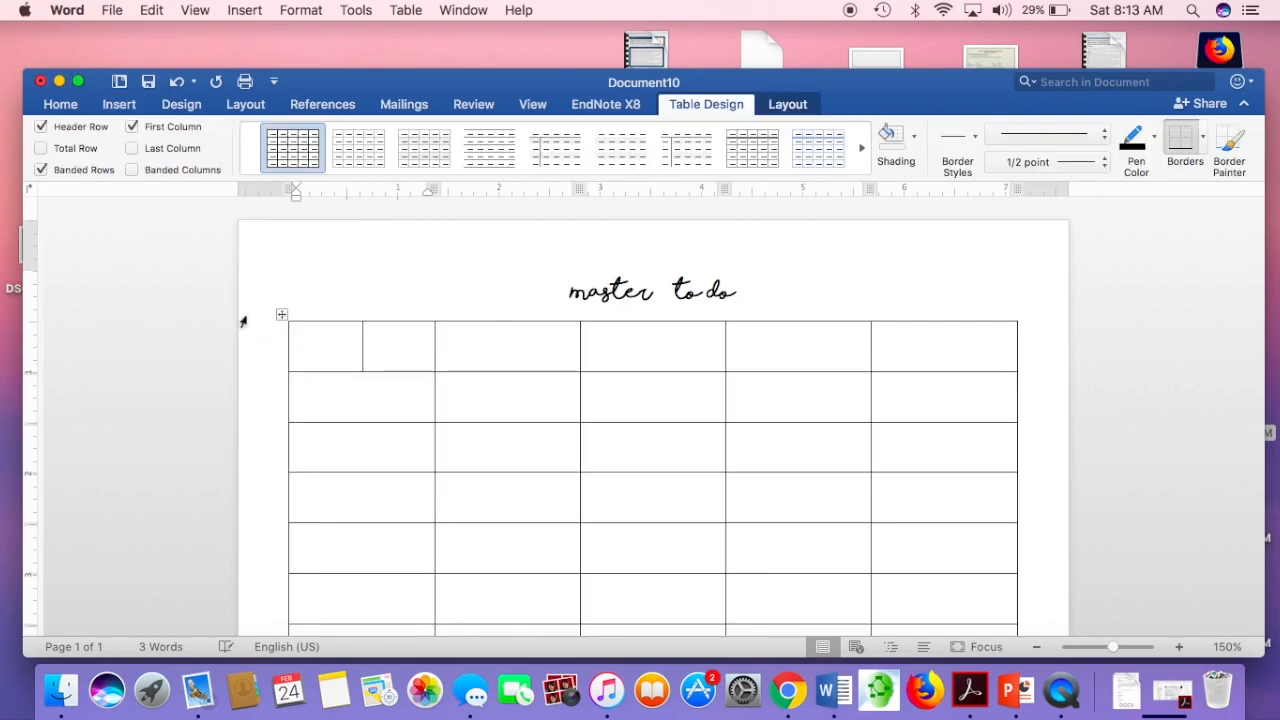
Step: Shade all five cells of the table's first row with the recently used teal colour
scroll(450, 388, "down", 1)
scroll(450, 388, "down", 3)
scroll(450, 388, "up", 3)
scroll(450, 388, "up", 1)
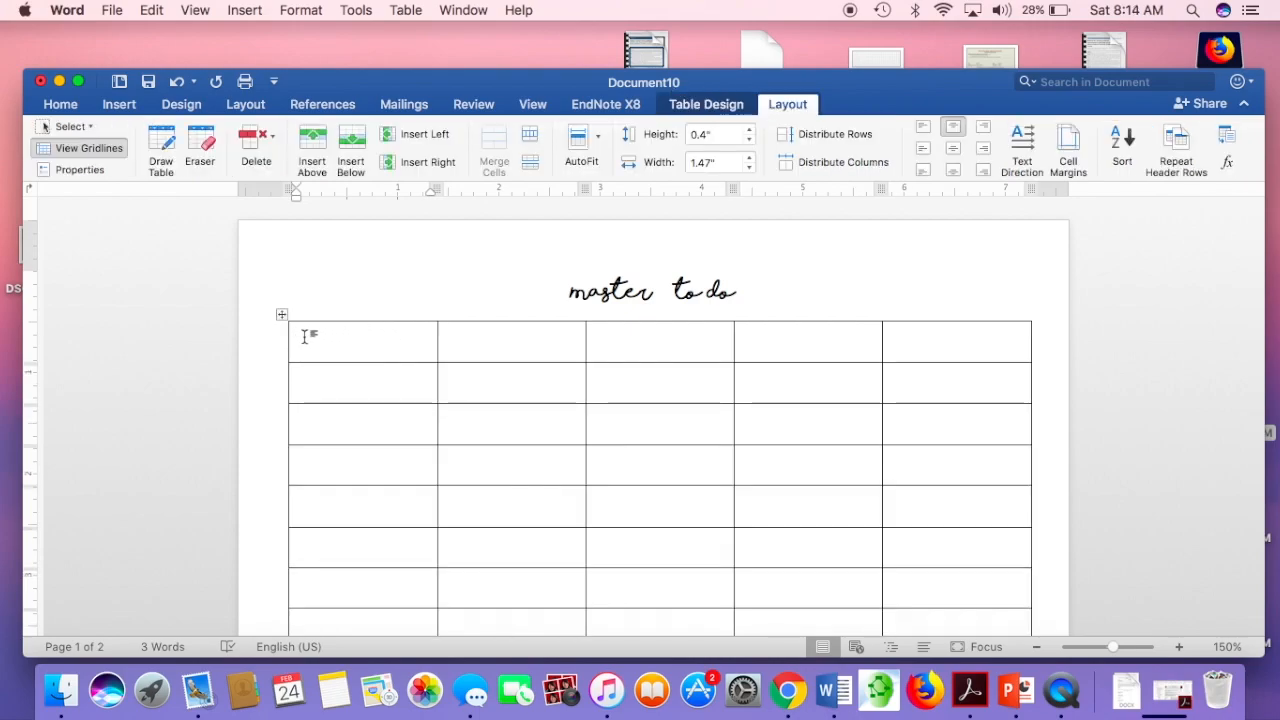
left_click_drag(338, 335, 995, 345)
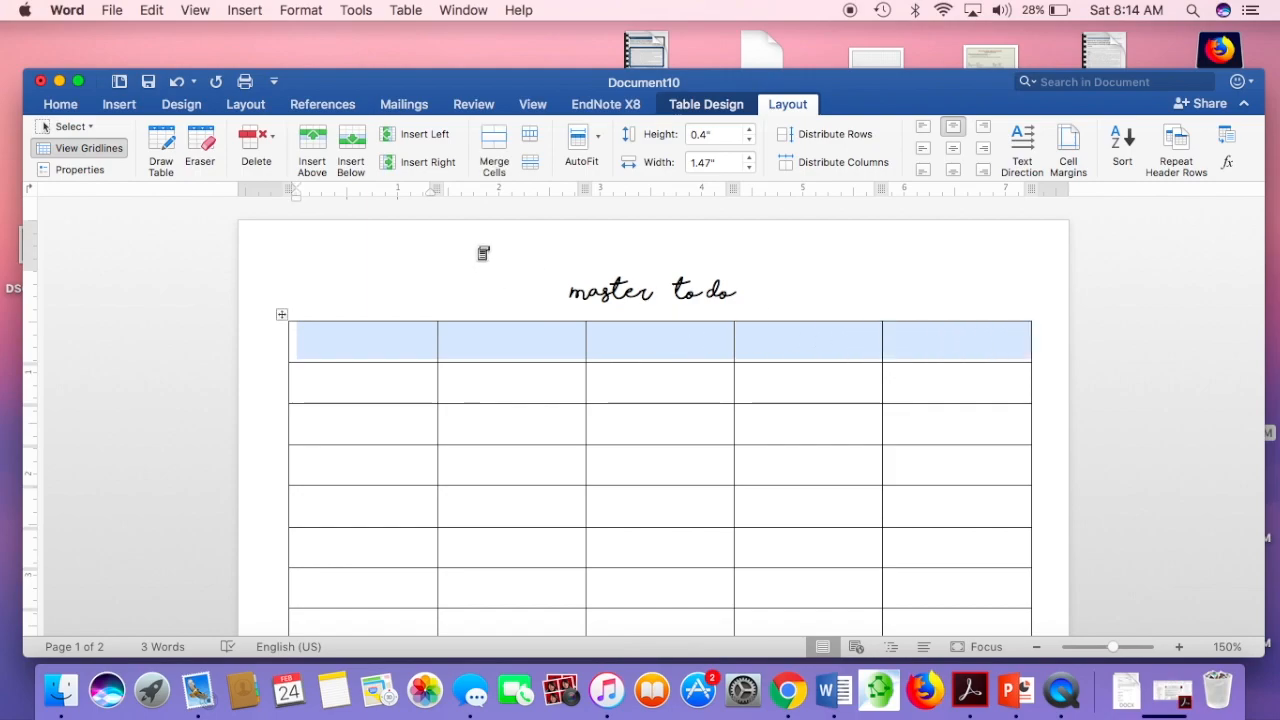
left_click(58, 105)
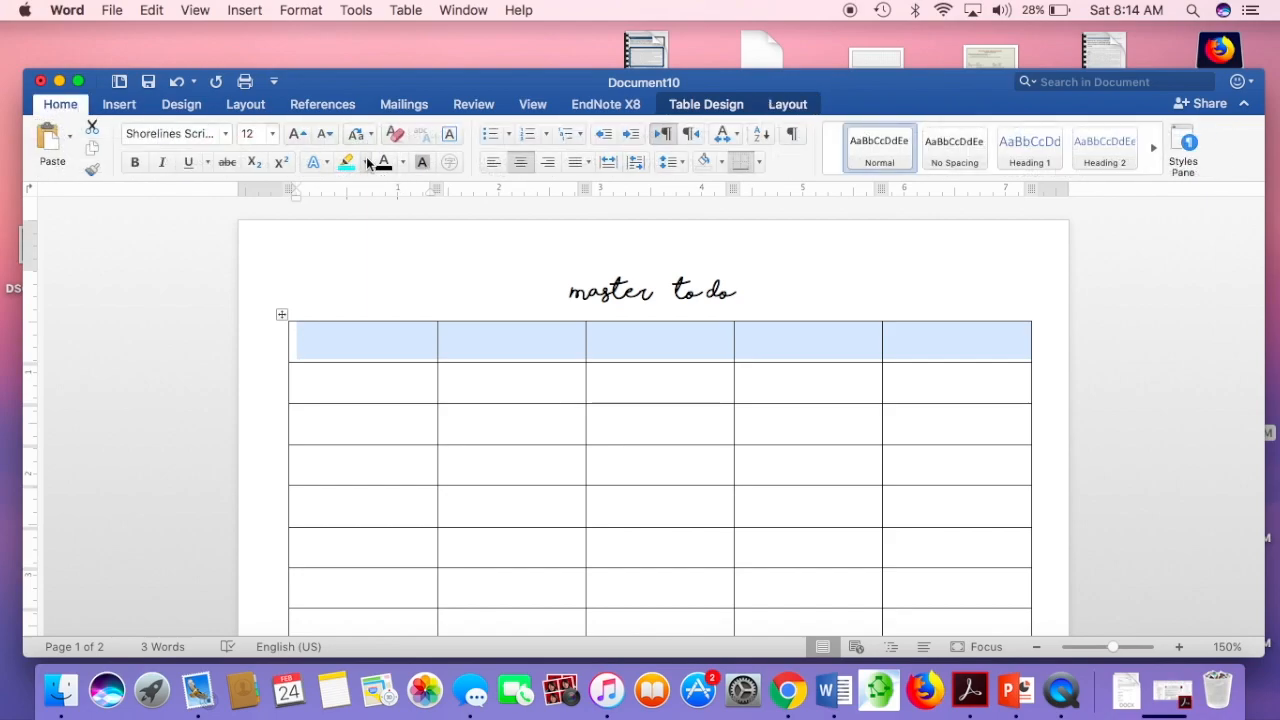
left_click(721, 163)
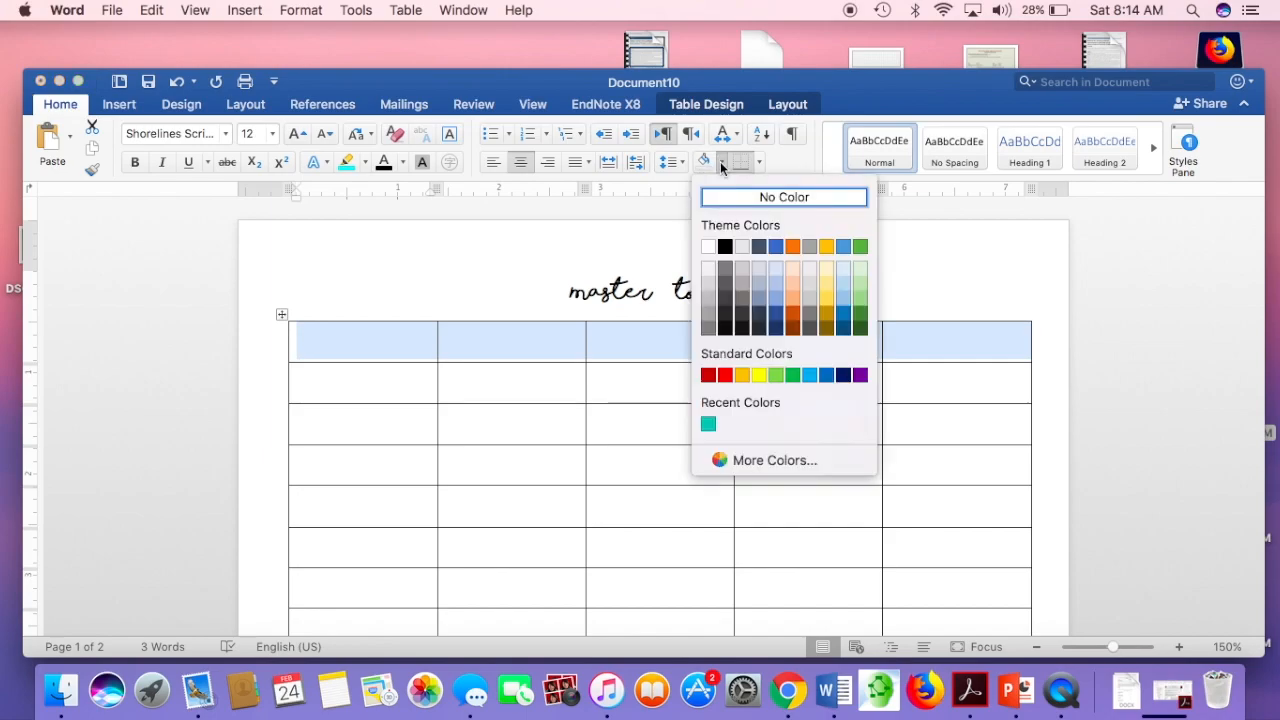
left_click(708, 424)
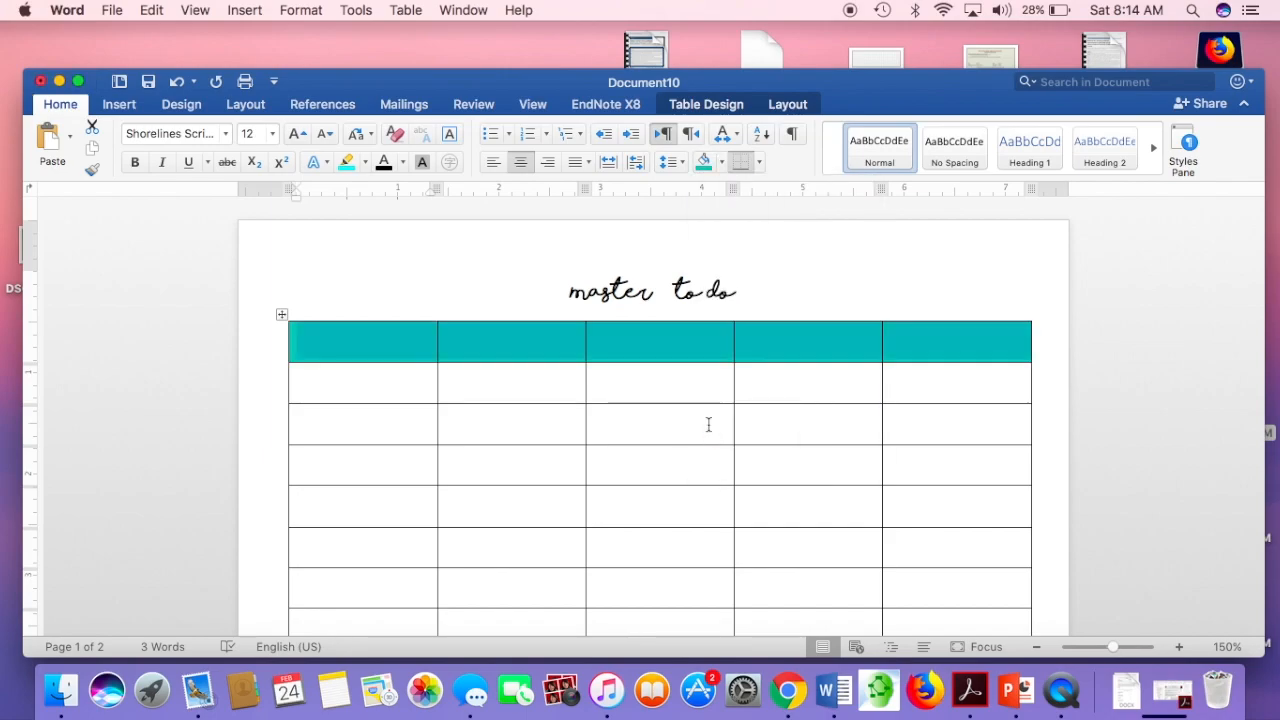
Step: Set the font in the first cell of the teal header row to Caviar Dreams
left_click(355, 345)
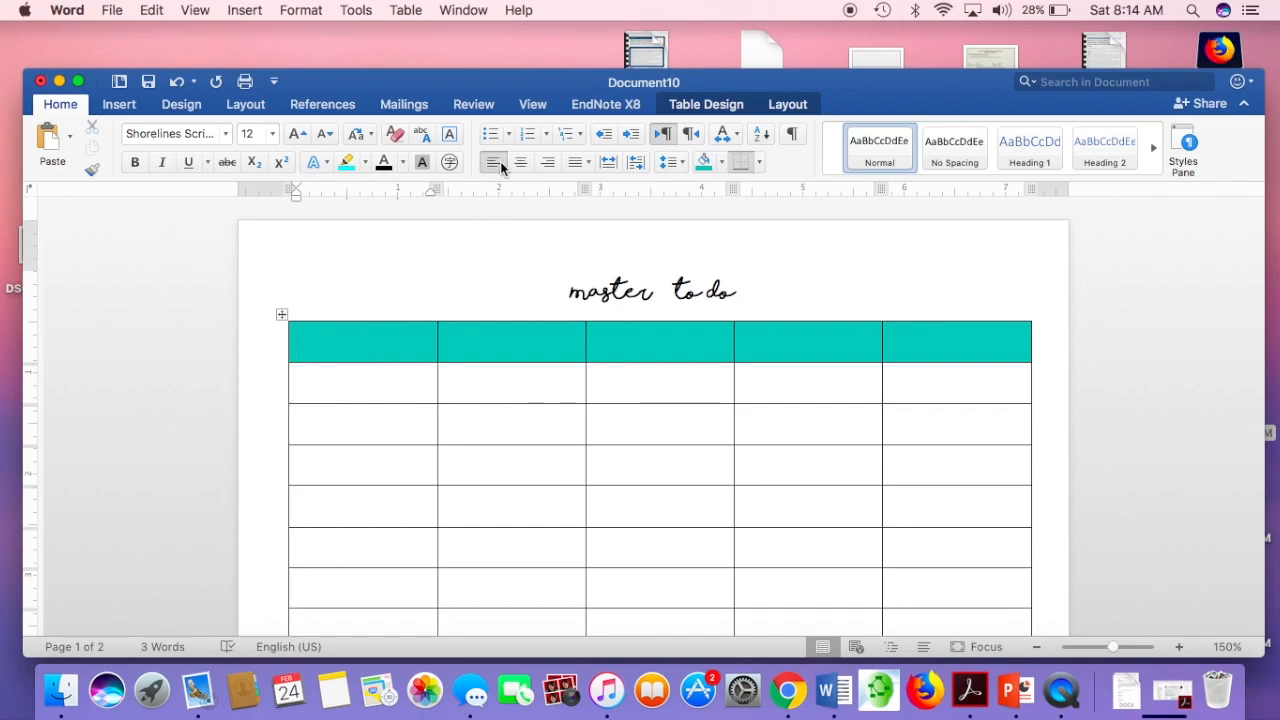
left_click(226, 140)
scroll(258, 310, "down", 10)
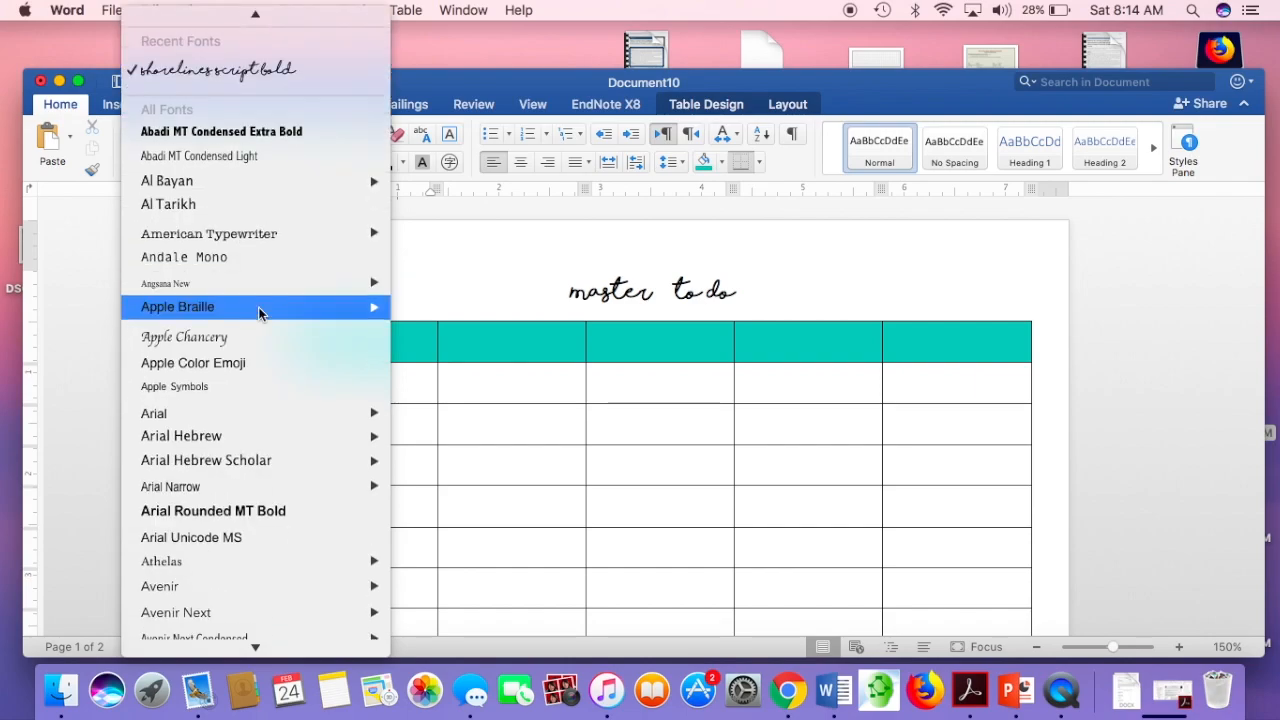
scroll(259, 313, "down", 10)
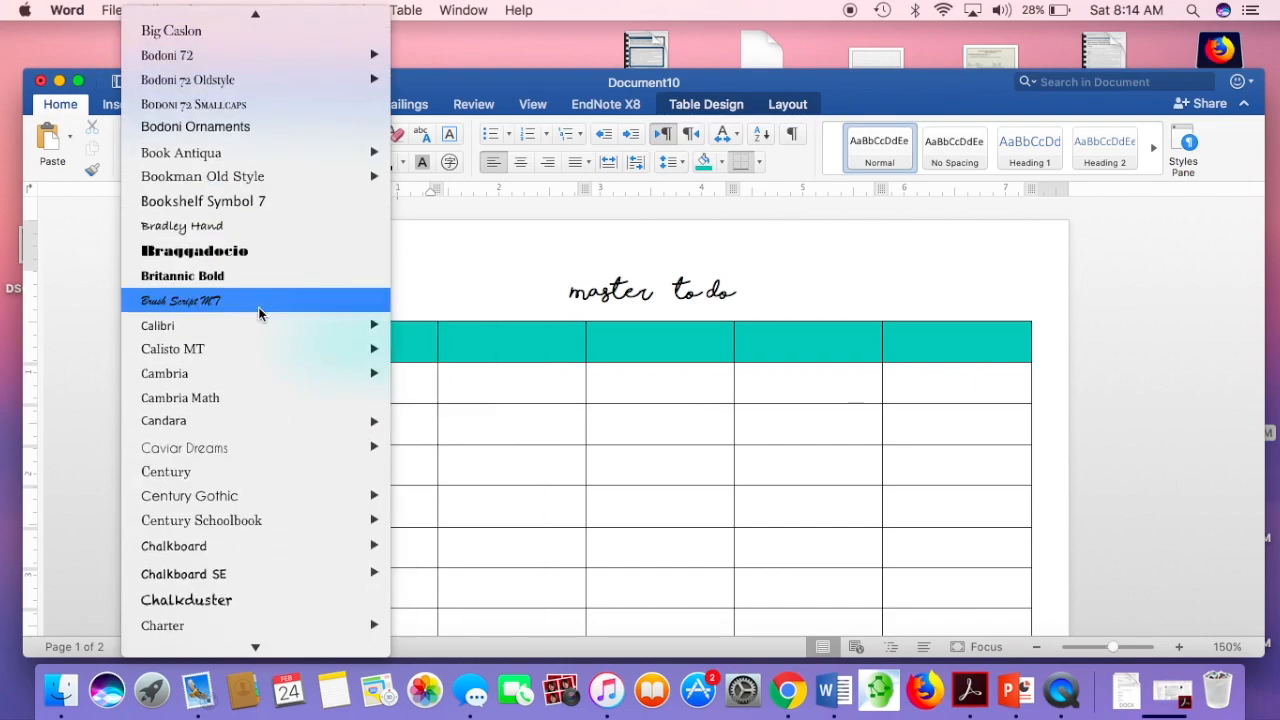
left_click(254, 363)
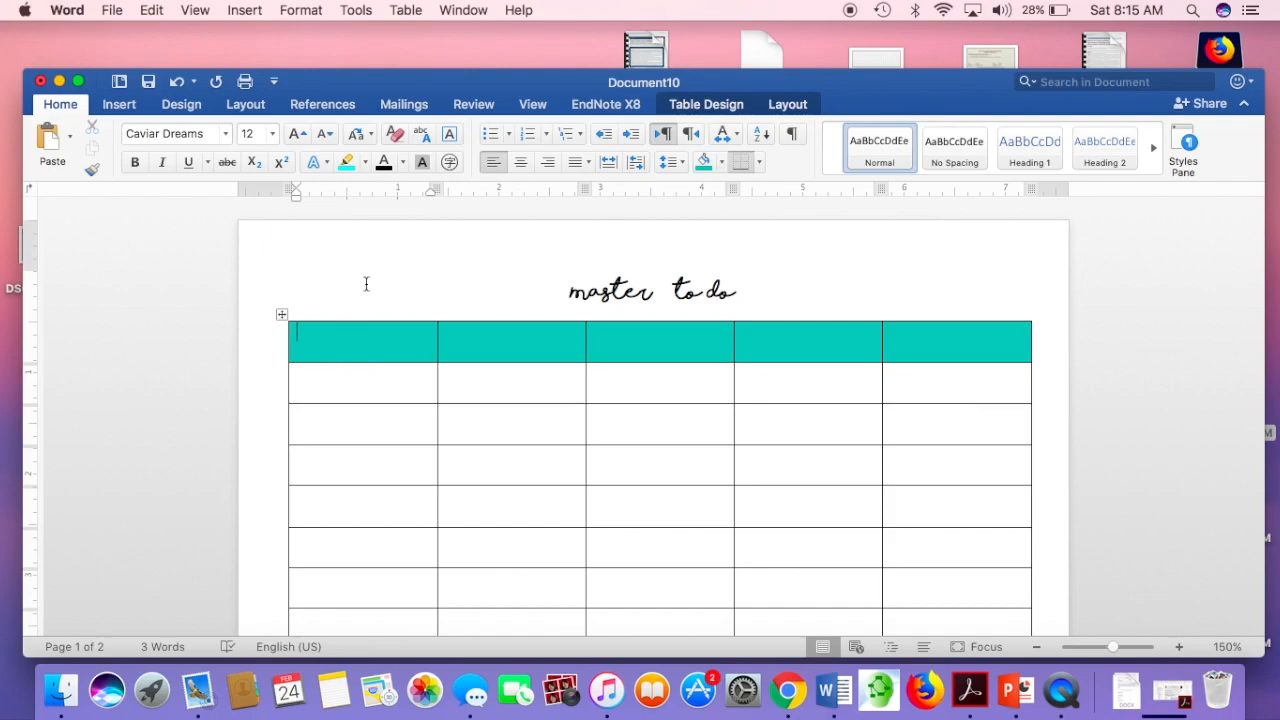
Step: Enter "WORK" in the first header cell and centre it
type("HOm")
key("BackSpace")
key("BackSpace")
key("BackSpace")
type("WORK")
key("super+e")
Step: Copy the "WORK" heading into the second header cell and replace its text with "HOME"
left_click(523, 340)
triple_click(363, 332)
key("super+c")
left_click(534, 338)
key("super+v")
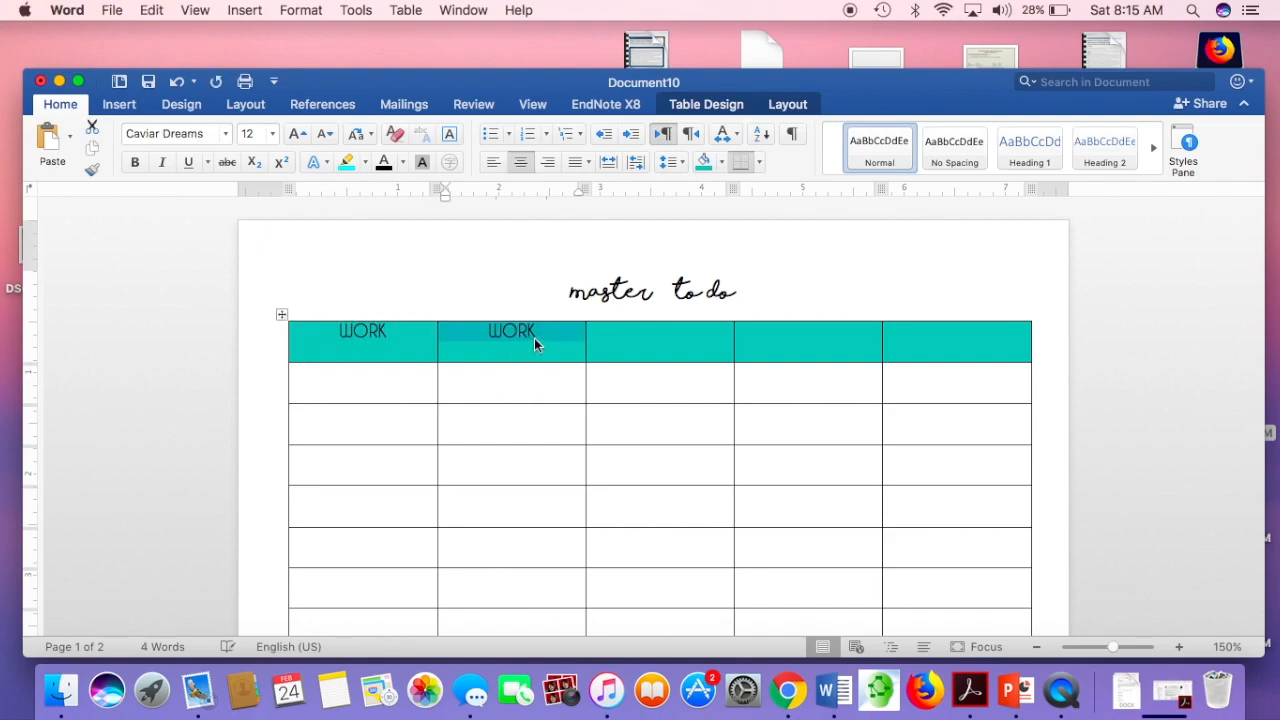
key("BackSpace")
type("HOME")
Step: Paste the copied heading into the third header cell and replace its text with "SCHOOL"
left_click(694, 349)
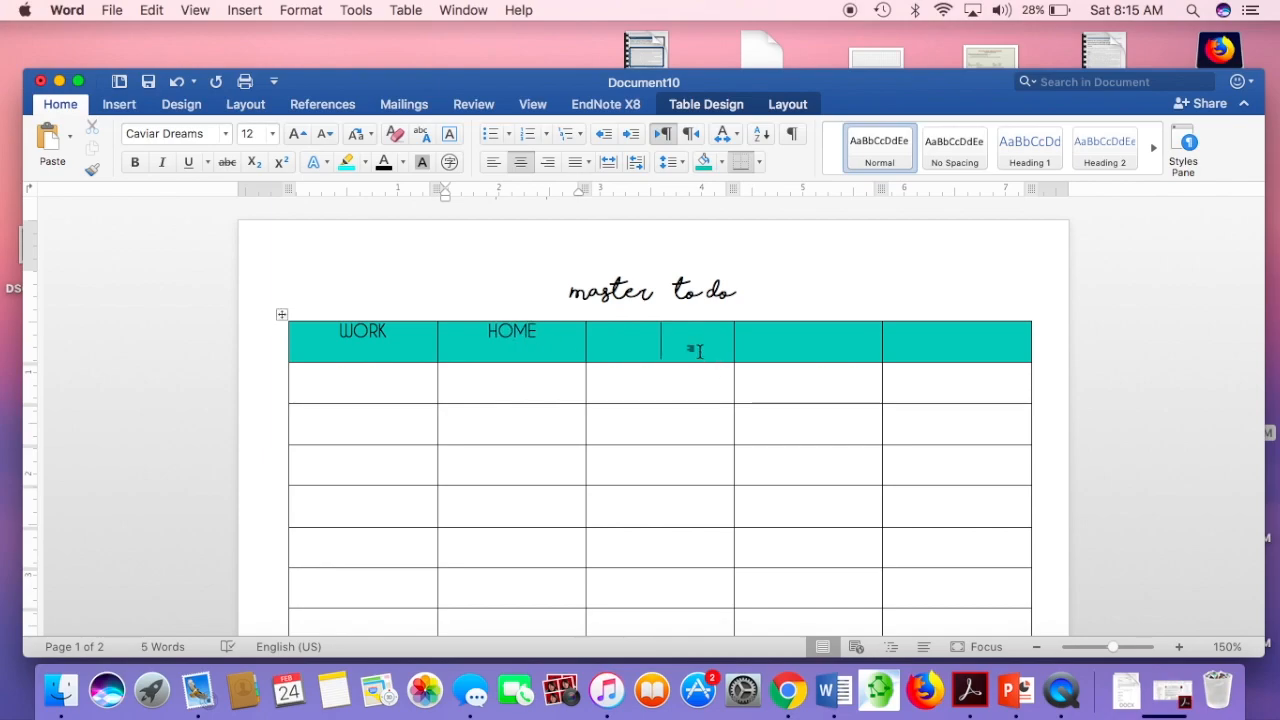
key("super+v")
key("BackSpace")
key("BackSpace")
key("BackSpace")
key("BackSpace")
type("SCHOOL")
Step: Paste the copied heading into the fourth and fifth header cells, replacing the fourth cell's text with "FAMILY"
left_click(840, 343)
key("super+v")
key("BackSpace")
key("BackSpace")
key("BackSpace")
key("BackSpace")
type("FAMILY")
left_click(935, 340)
key("super+v")
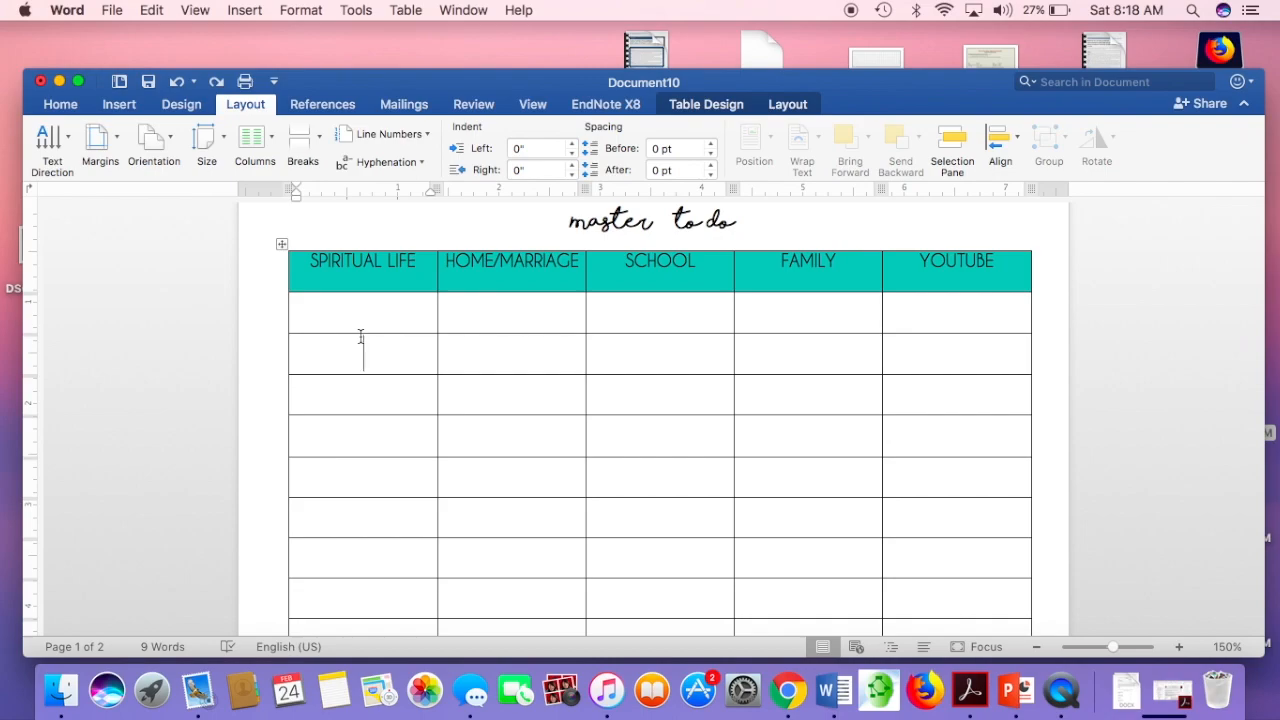
Step: Examine the table from the page heading down to its last row to check how it fits the page
scroll(361, 337, "down", 1)
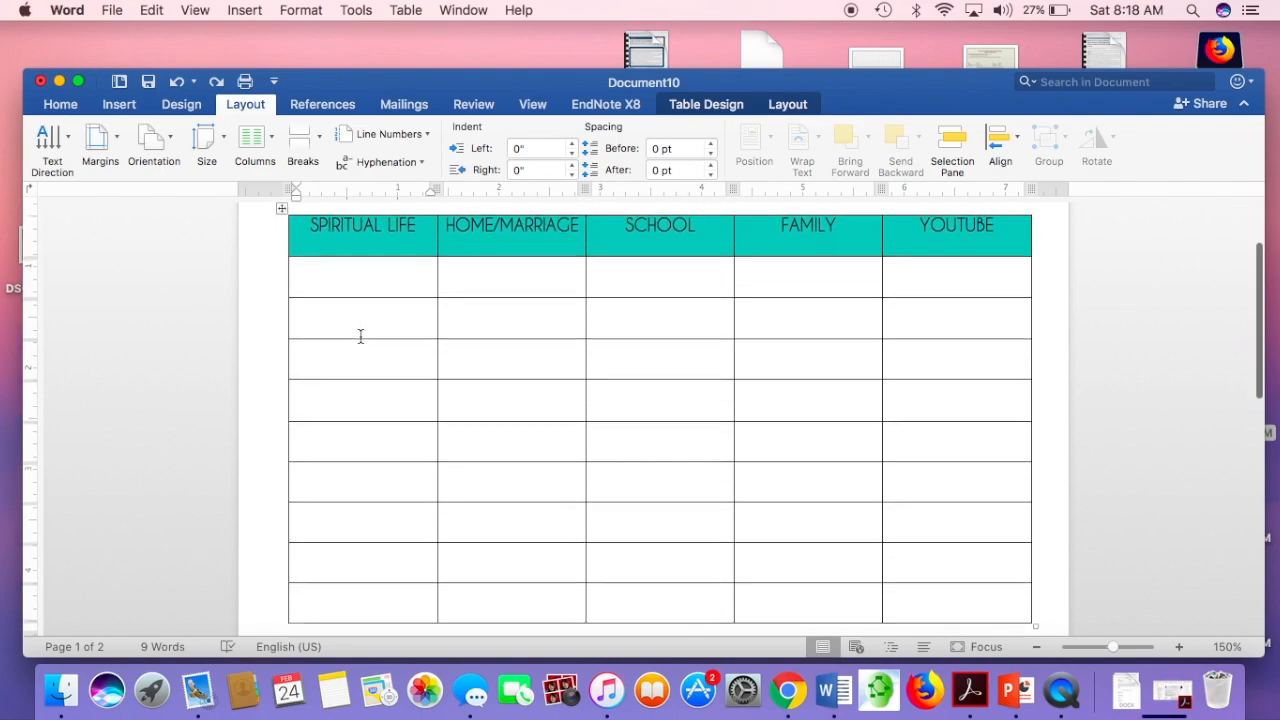
scroll(361, 337, "up", 2)
scroll(361, 337, "up", 3)
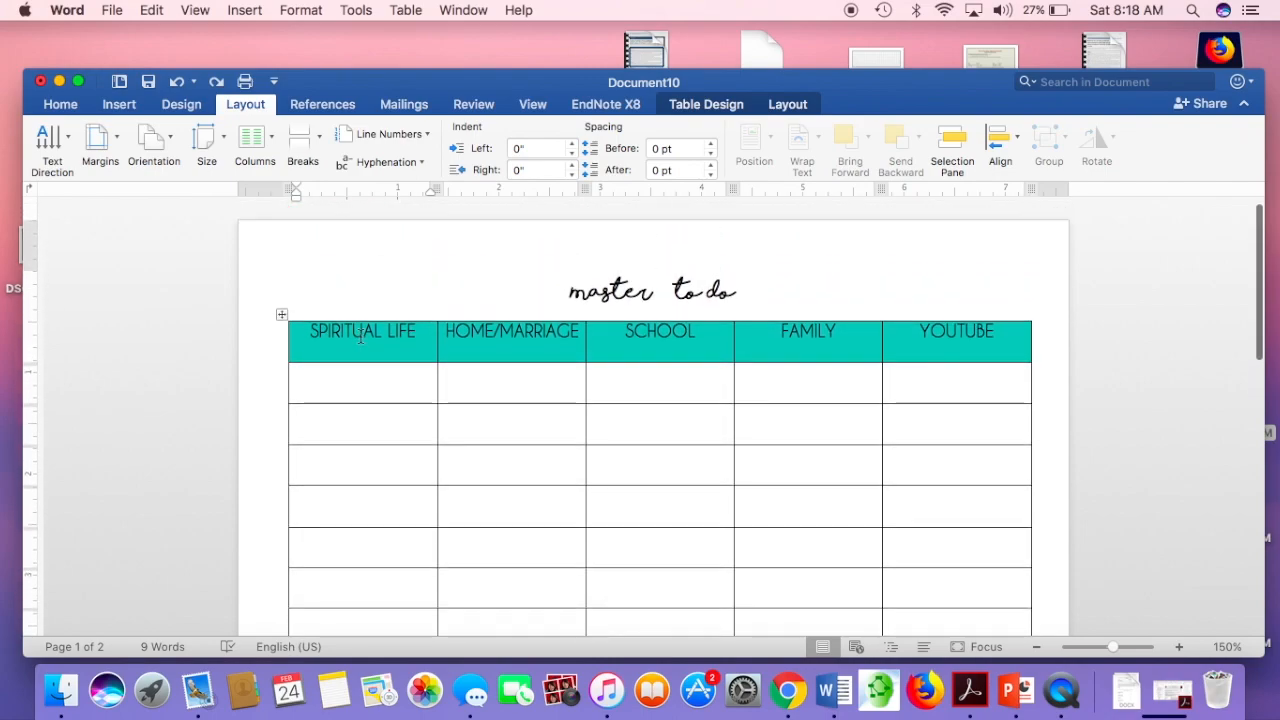
scroll(361, 337, "down", 3)
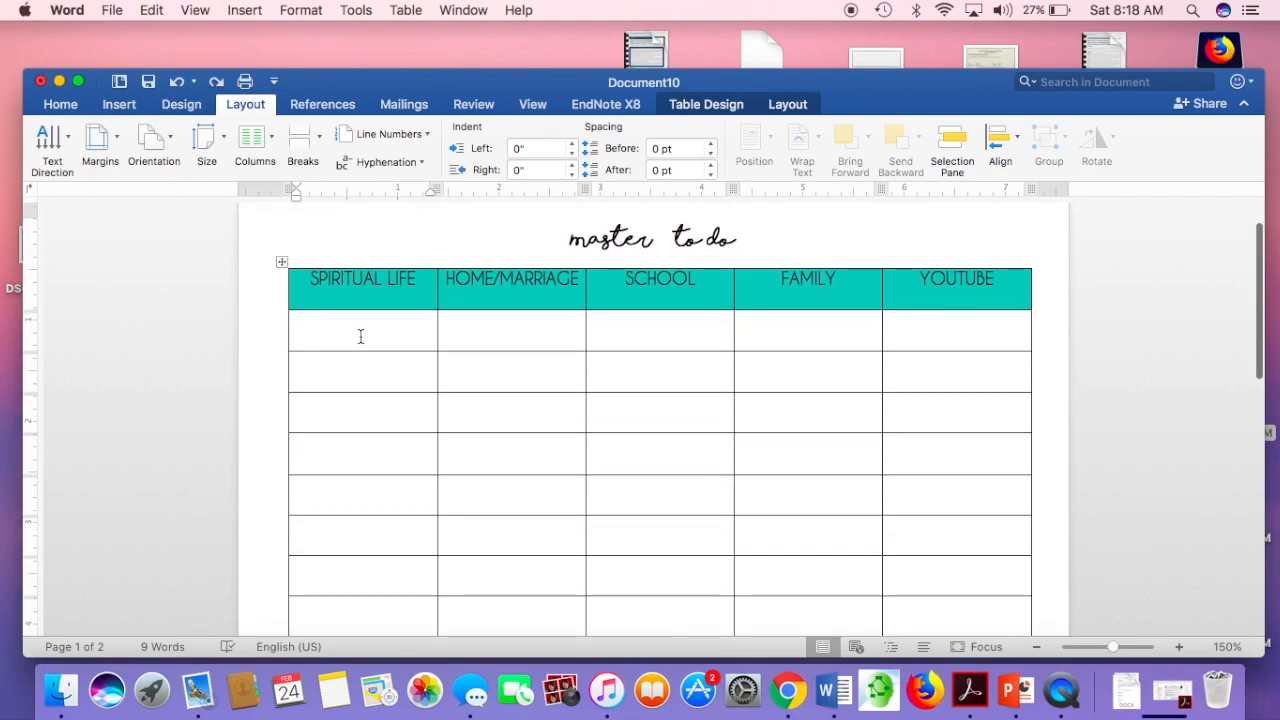
scroll(361, 335, "down", 3)
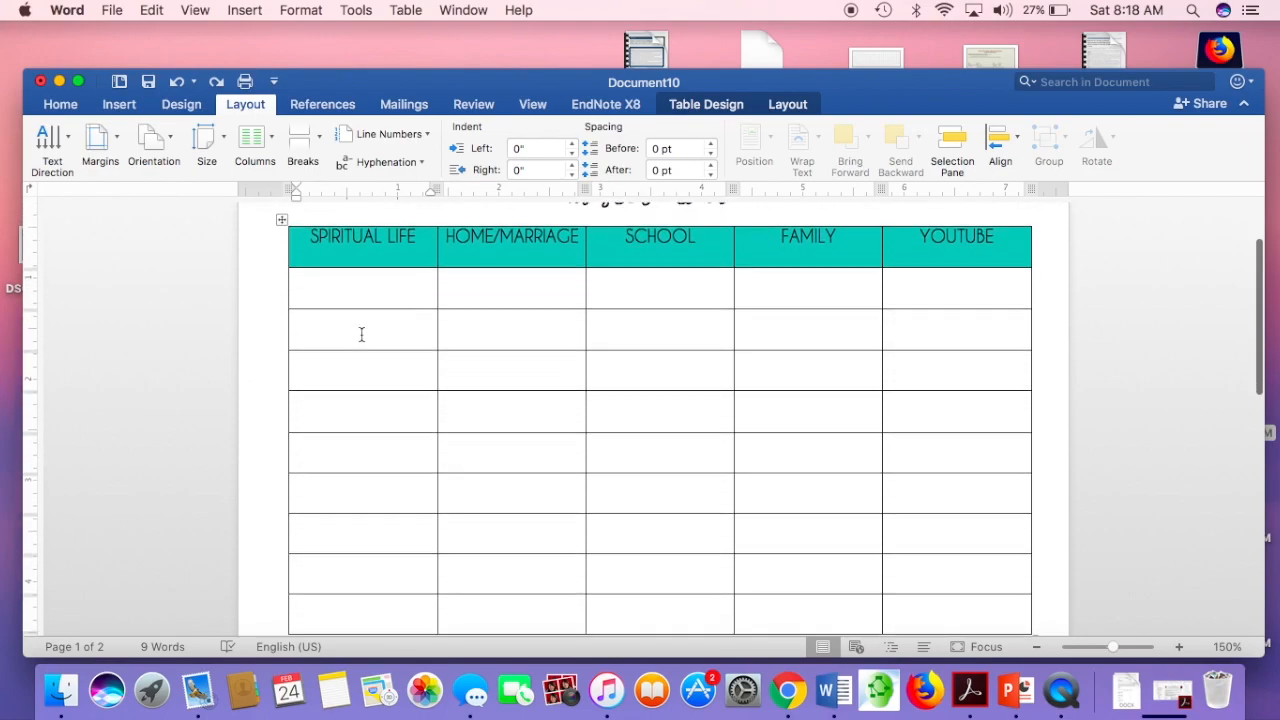
scroll(361, 335, "down", 10)
scroll(361, 335, "up", 15)
scroll(361, 335, "down", 3)
scroll(363, 329, "up", 2)
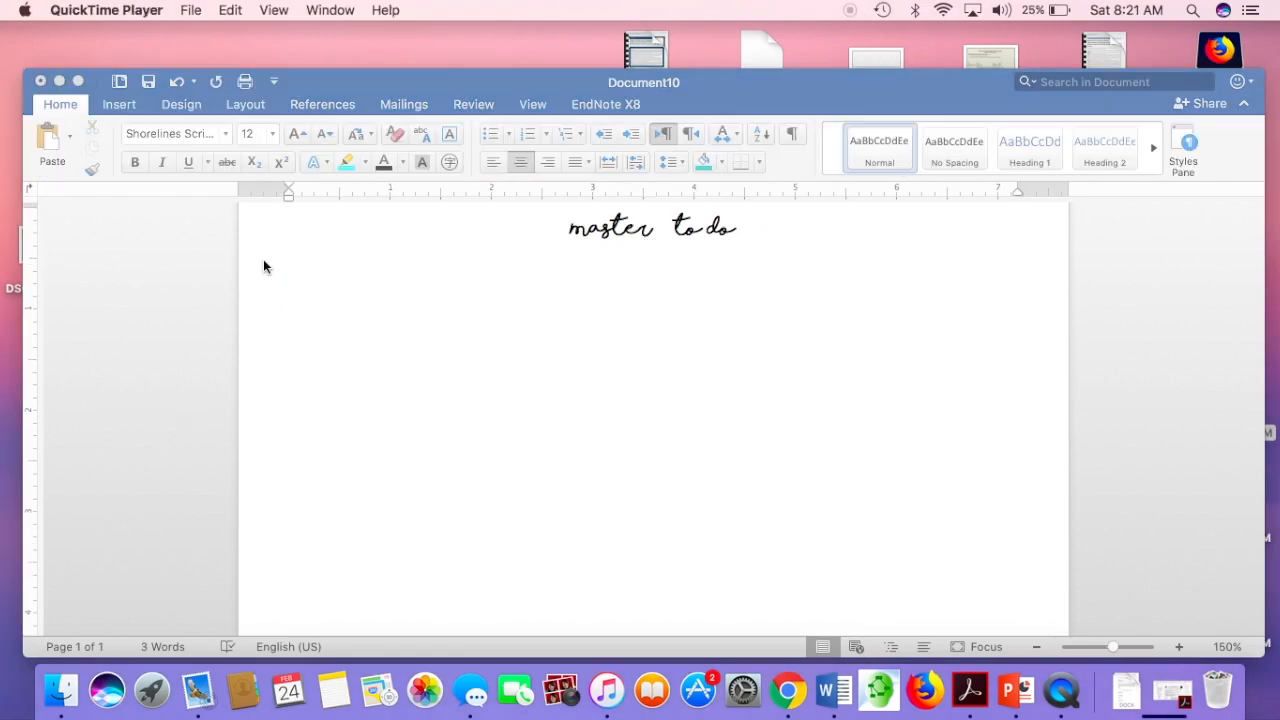
Step: Insert a table with 6 columns and 2 rows below the "master to do" heading
left_click(263, 260)
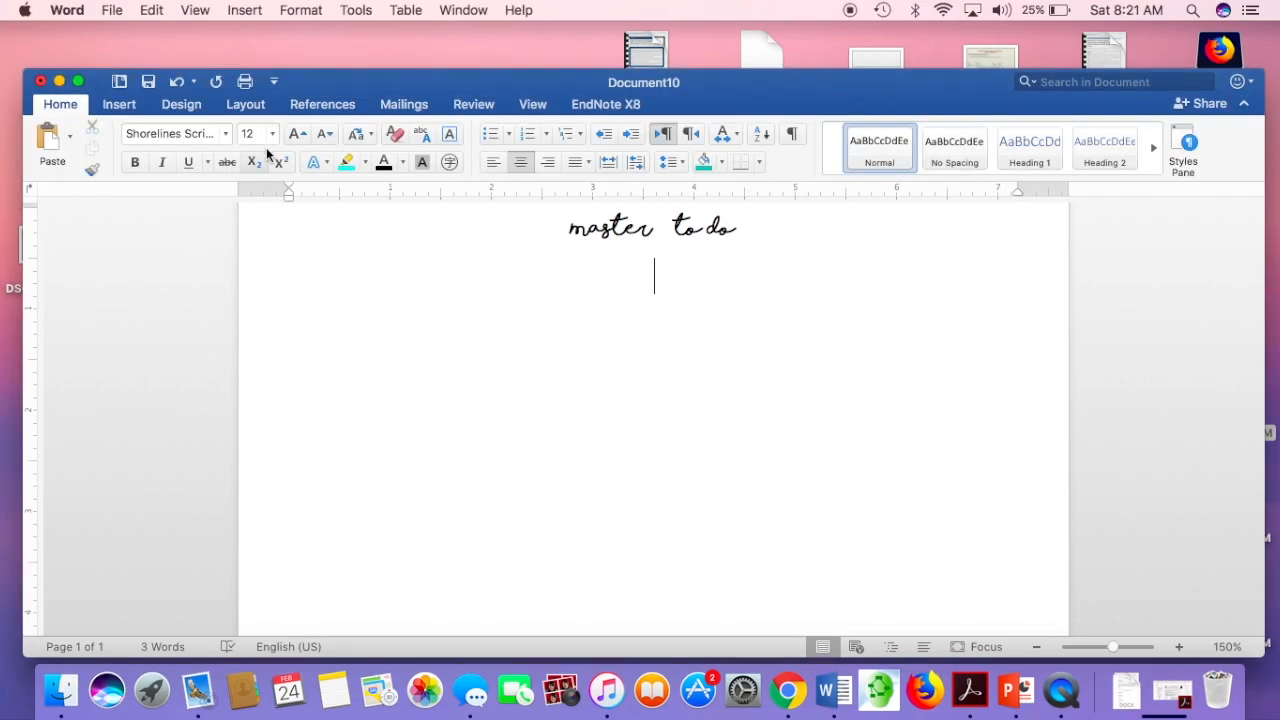
left_click(119, 104)
left_click(152, 137)
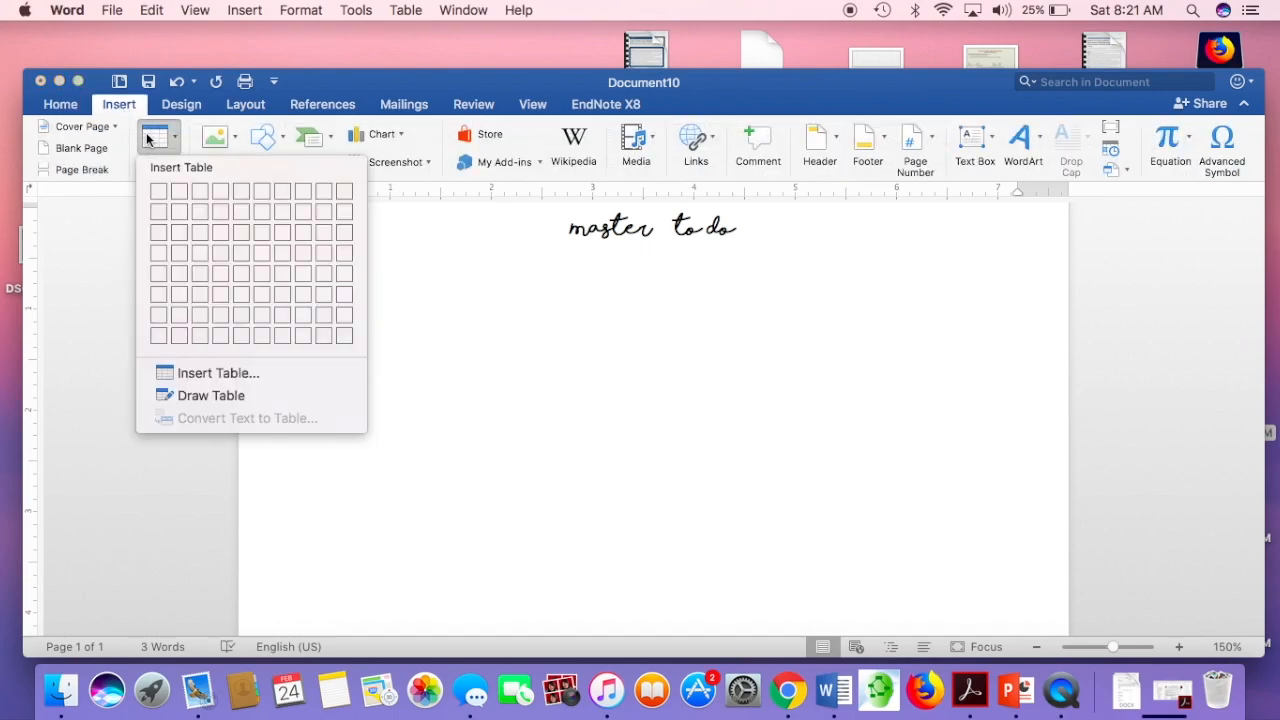
left_click(263, 206)
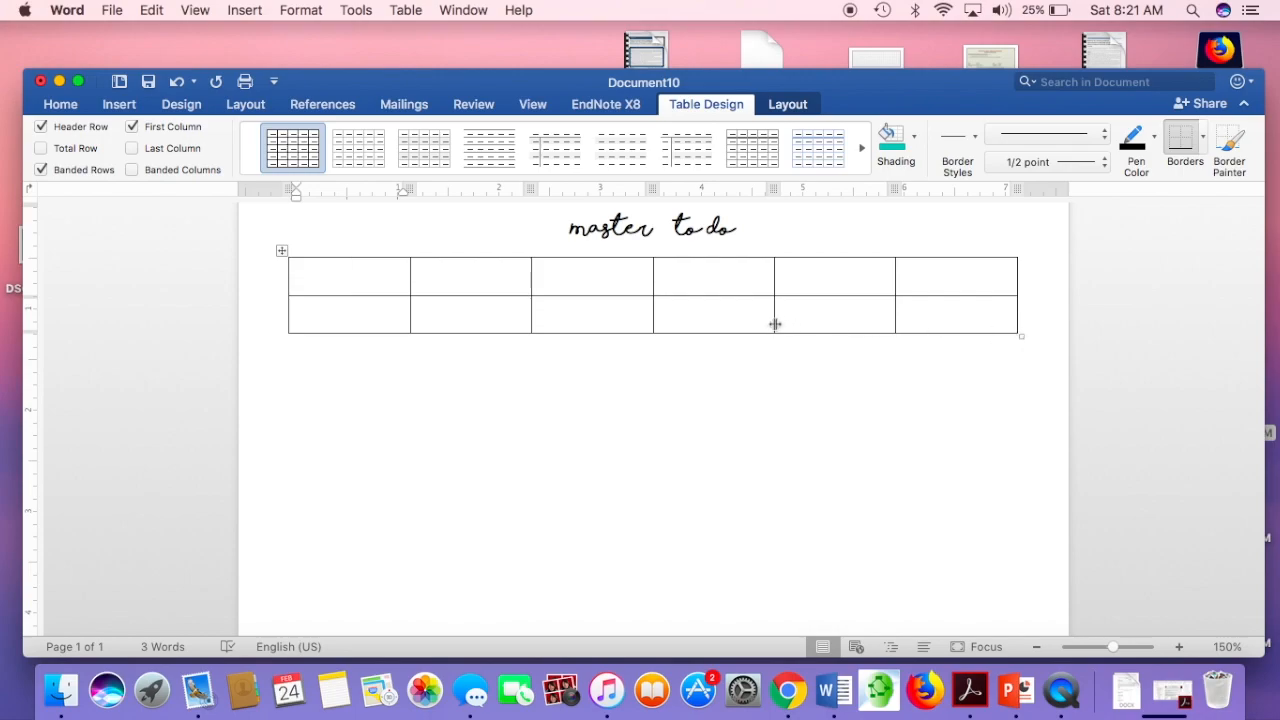
Step: Stretch the table's second row downwards so its lower border sits near the foot of the page
left_click_drag(748, 331, 773, 603)
scroll(774, 605, "down", 2)
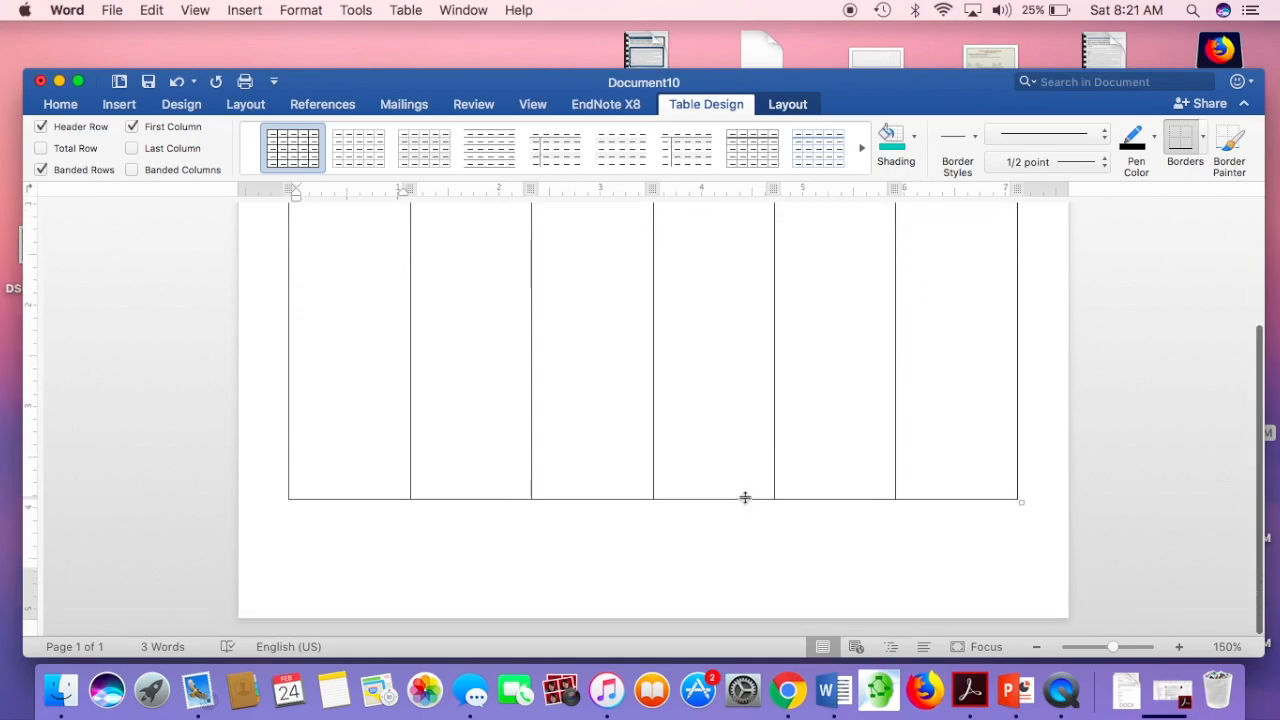
left_click_drag(745, 497, 756, 567)
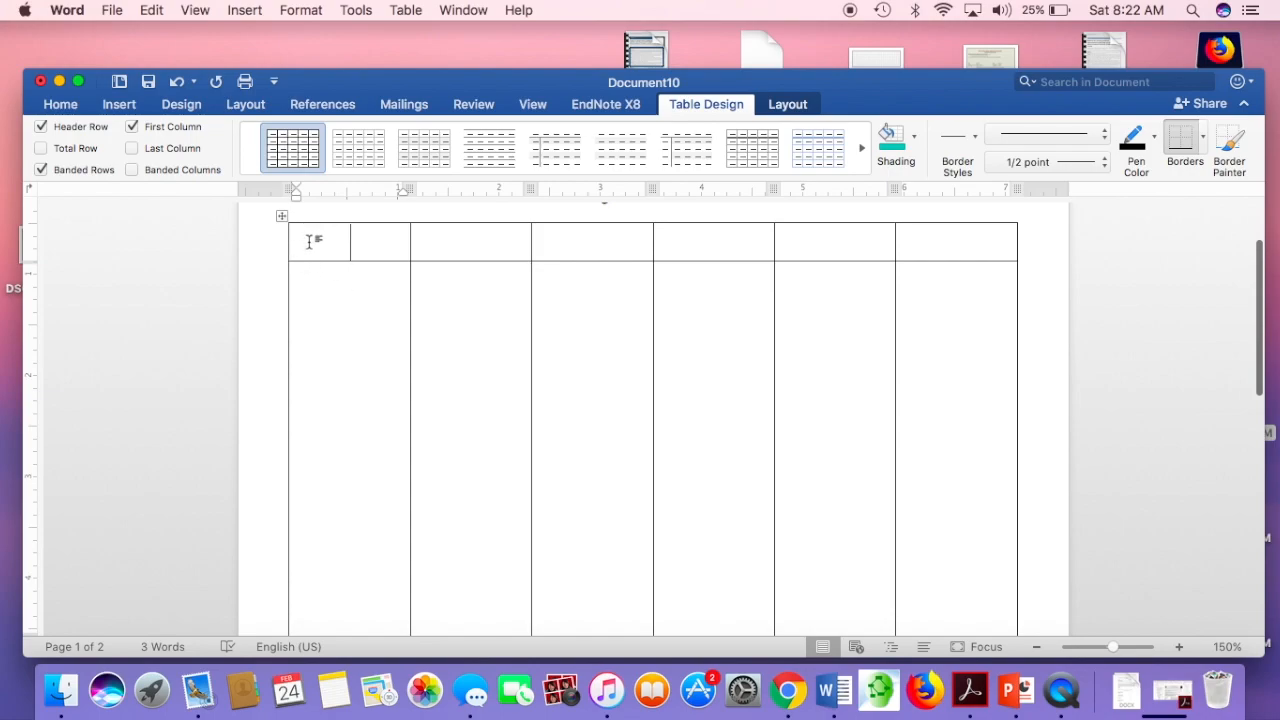
Step: Shade all six cells of the table's header row teal and place the cursor in the first header cell
left_click_drag(312, 240, 431, 310)
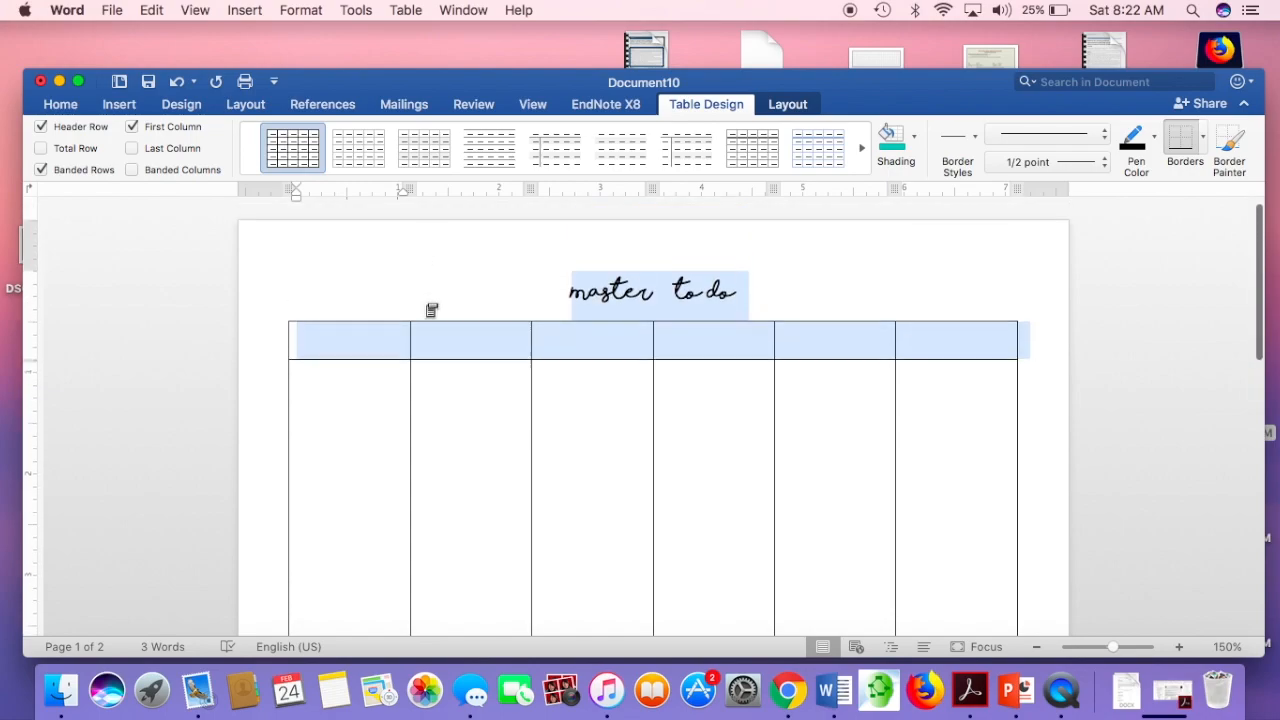
left_click(360, 326)
left_click_drag(329, 337, 917, 327)
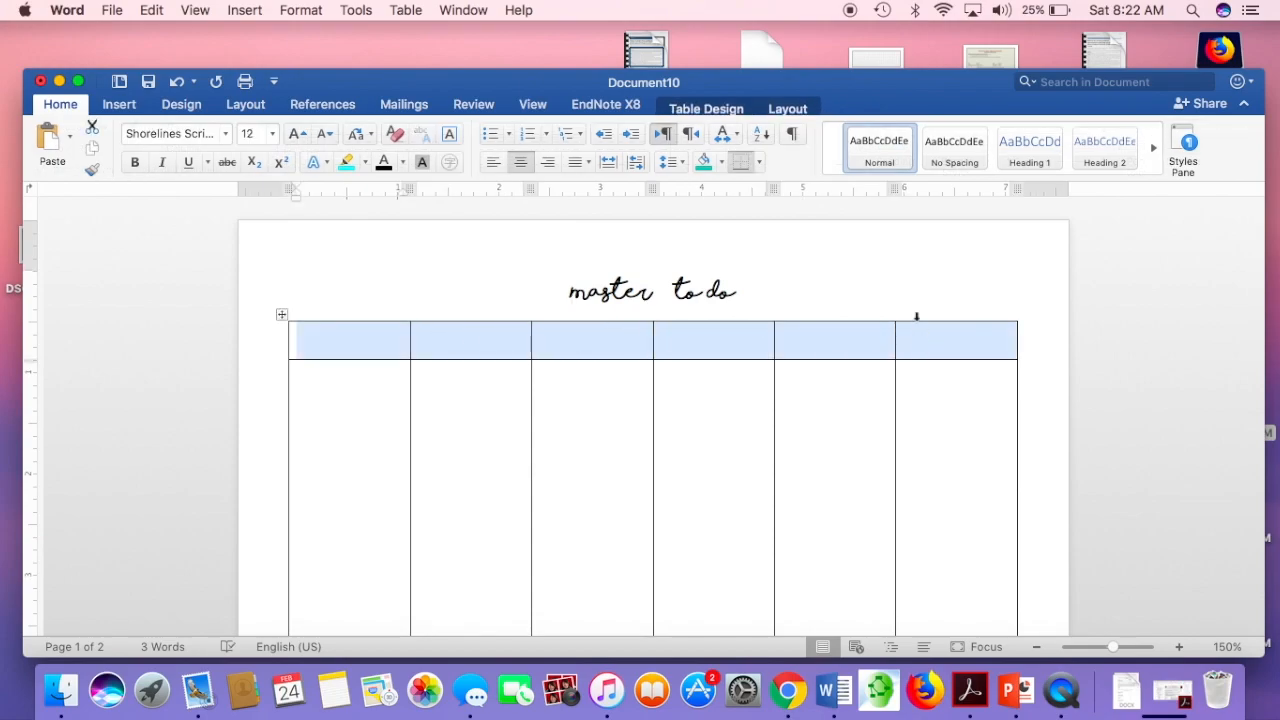
scroll(917, 325, "down", 10)
scroll(917, 320, "up", 10)
scroll(916, 316, "down", 1)
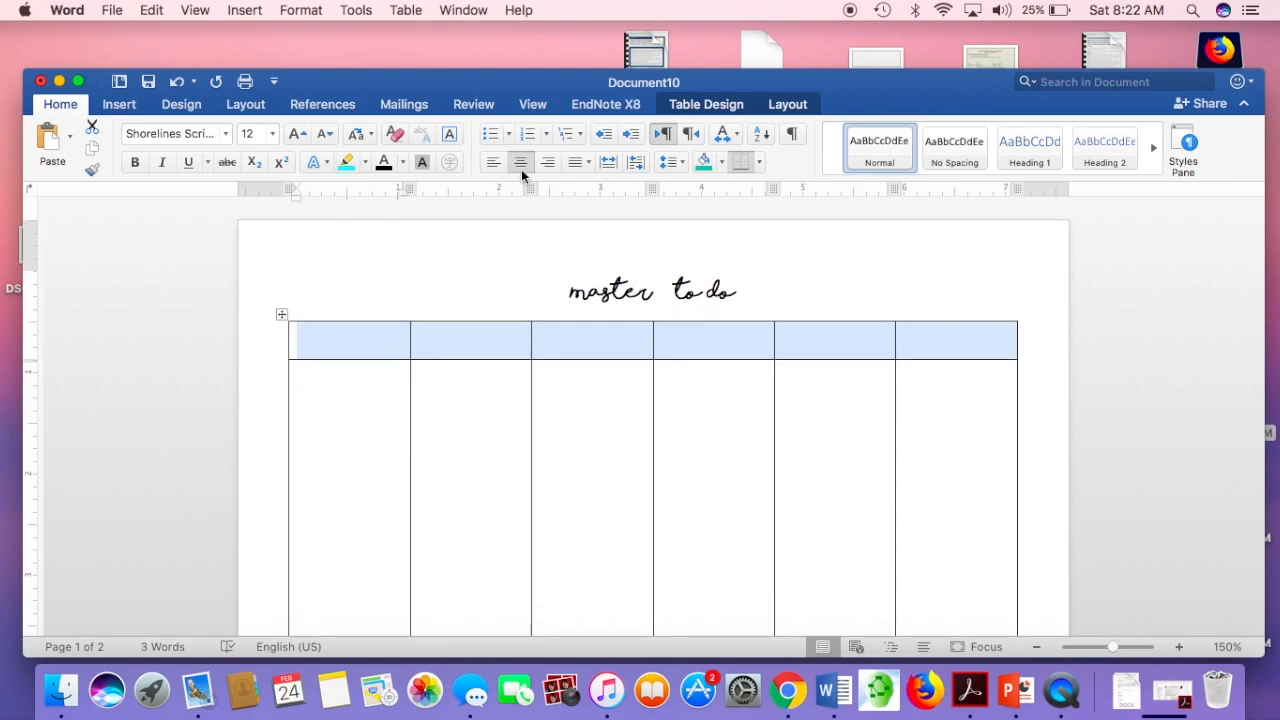
left_click(721, 163)
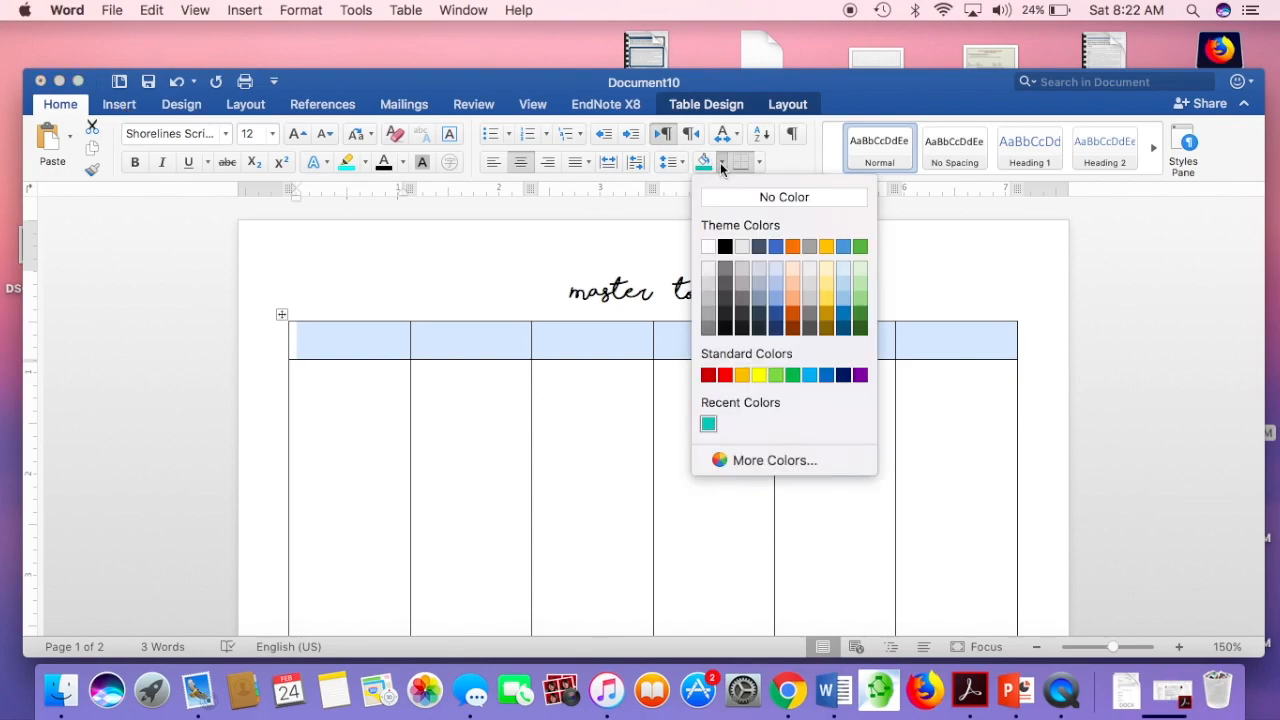
left_click(705, 166)
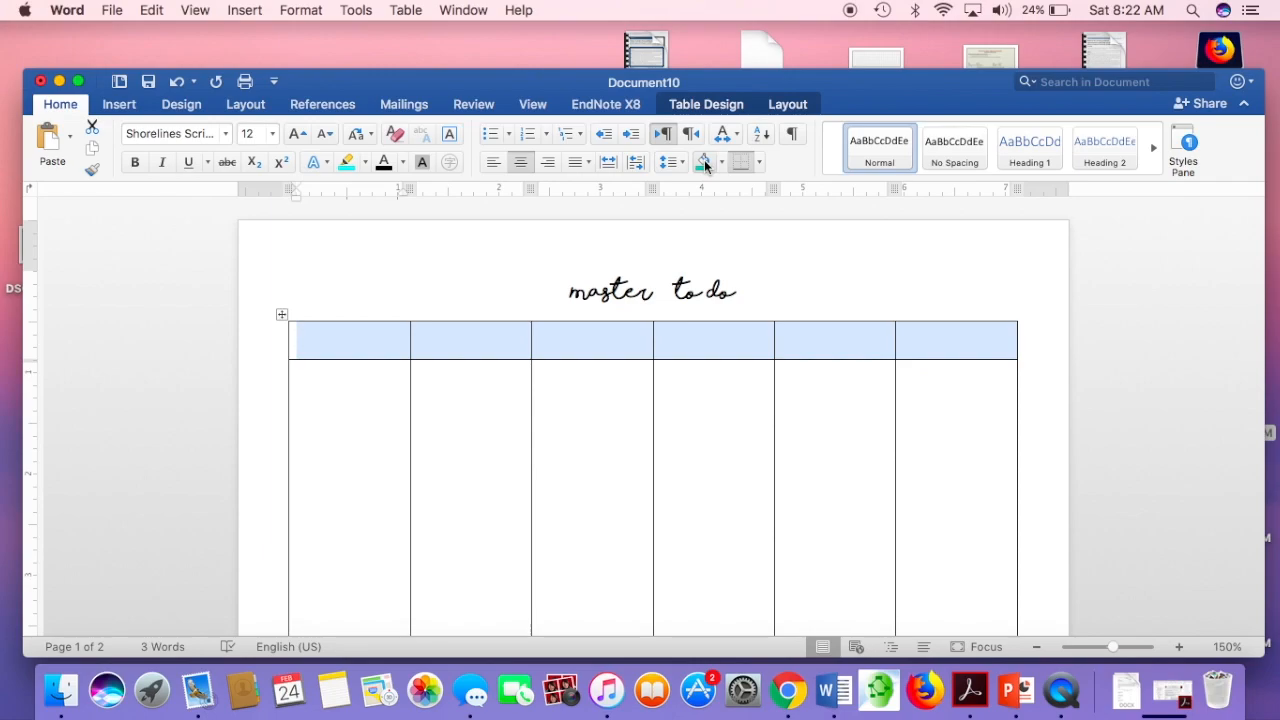
left_click(704, 159)
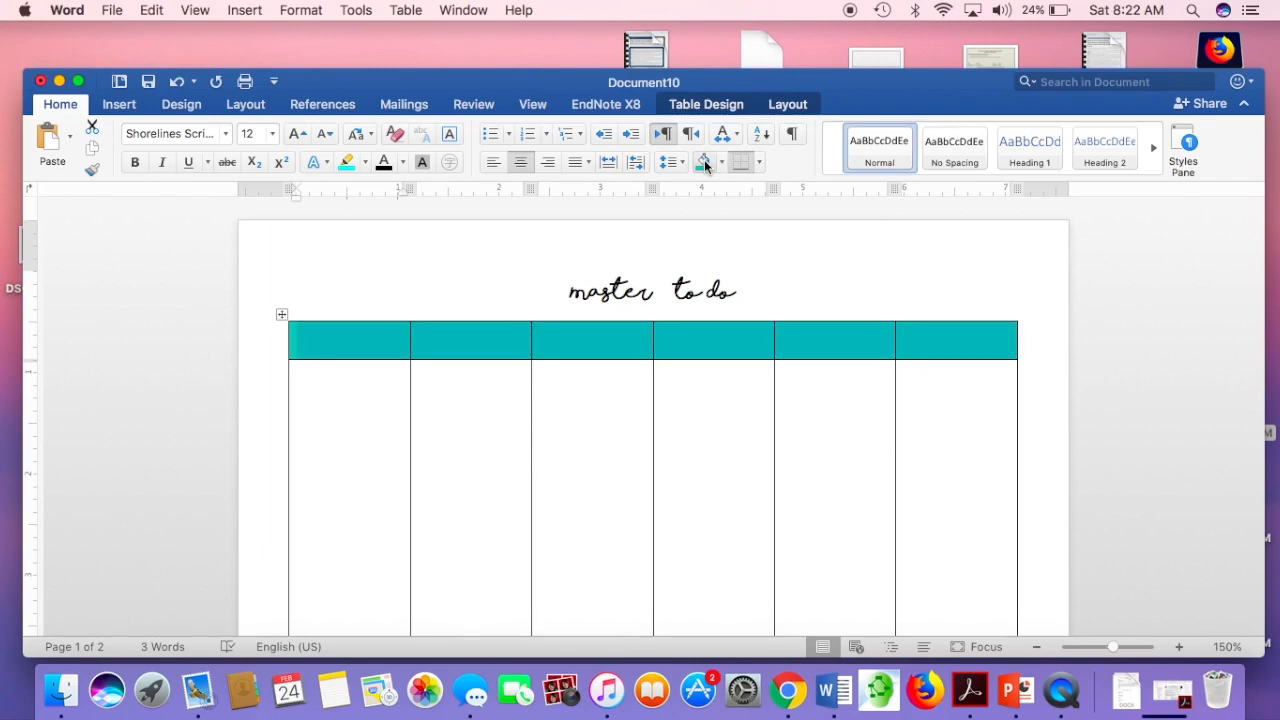
left_click(356, 340)
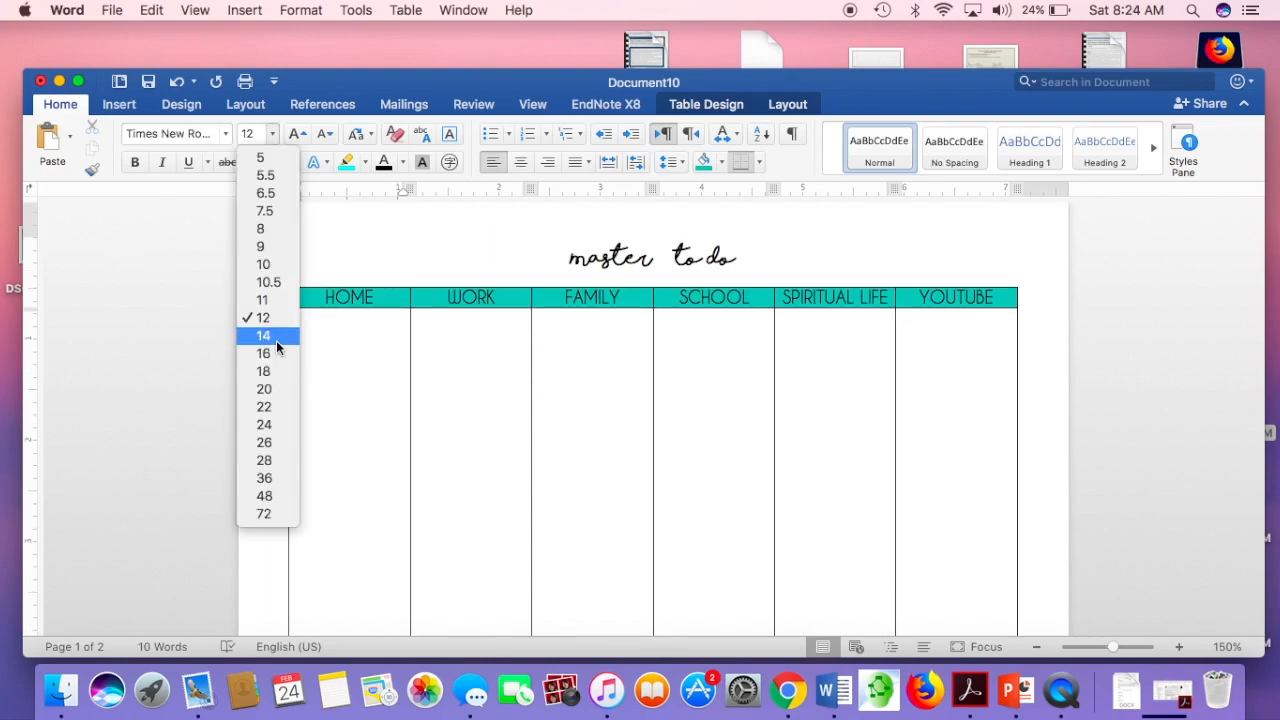
Step: Set the font size in the blank cell below HOME to 16
left_click(276, 340)
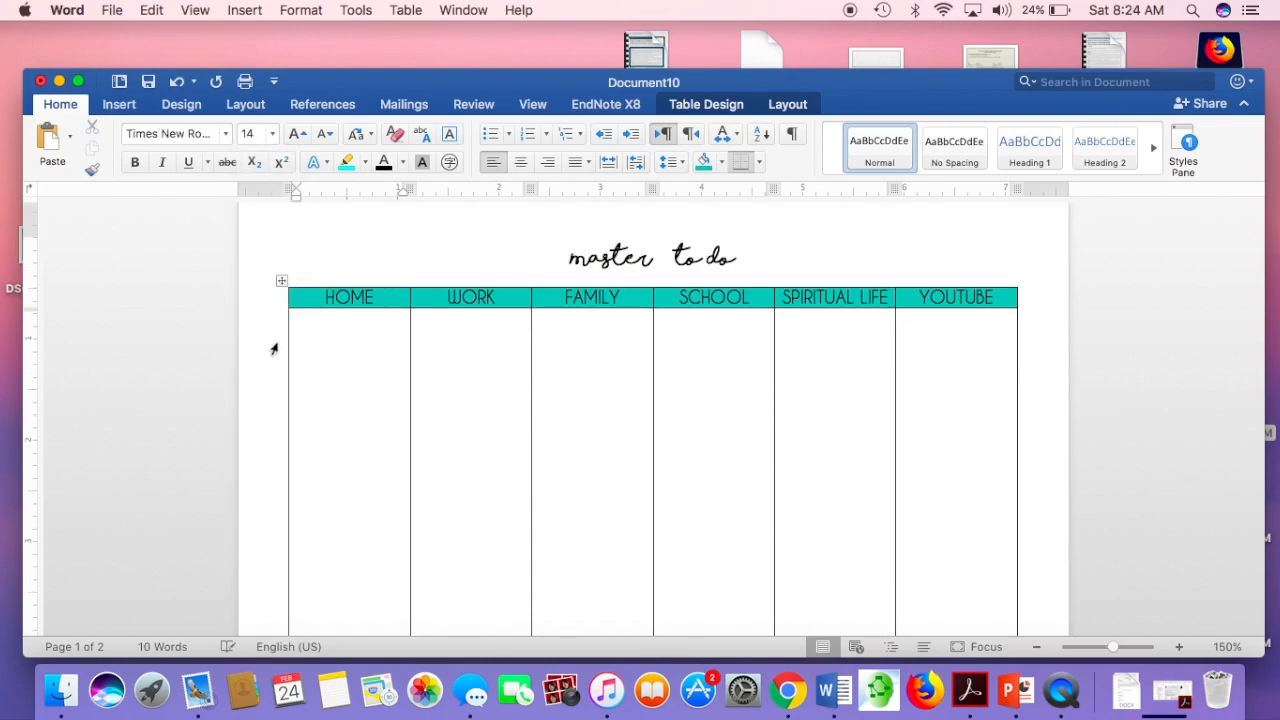
left_click(271, 134)
left_click(276, 355)
Step: Create the first horizontal writing line in the cell below HOME from a row of underscores that fits the column width
type("__________")
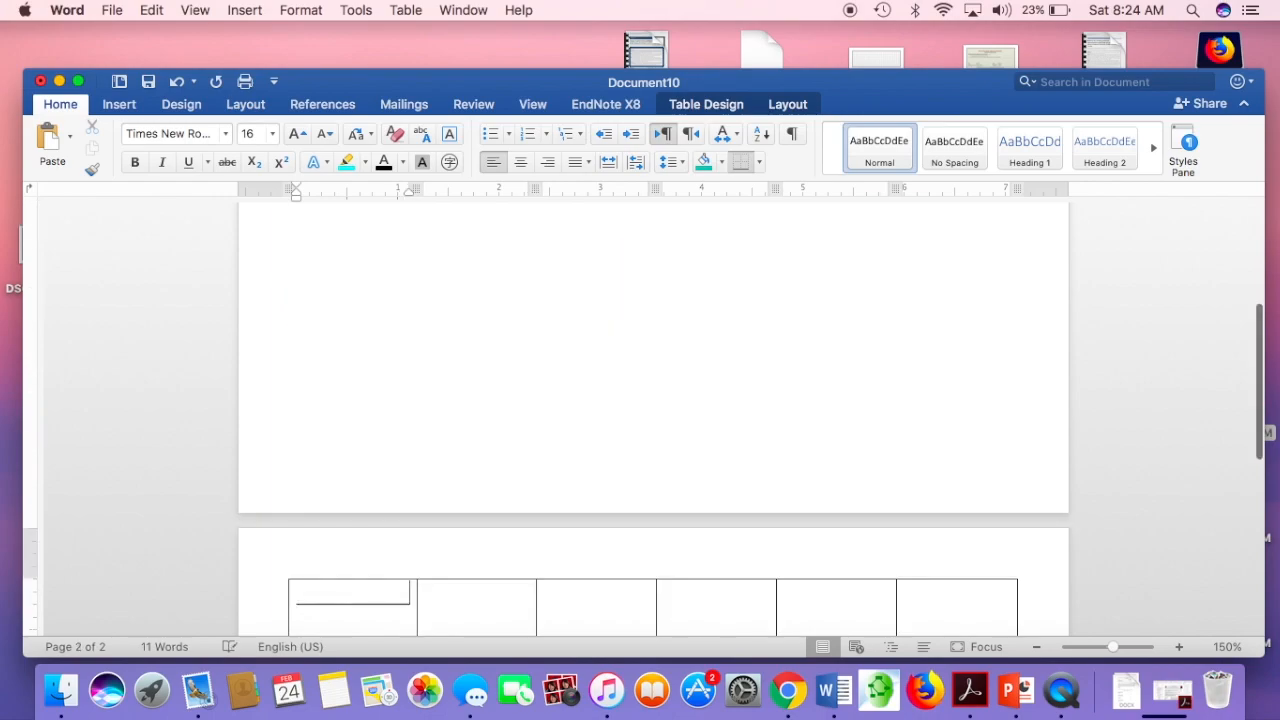
key("super+z")
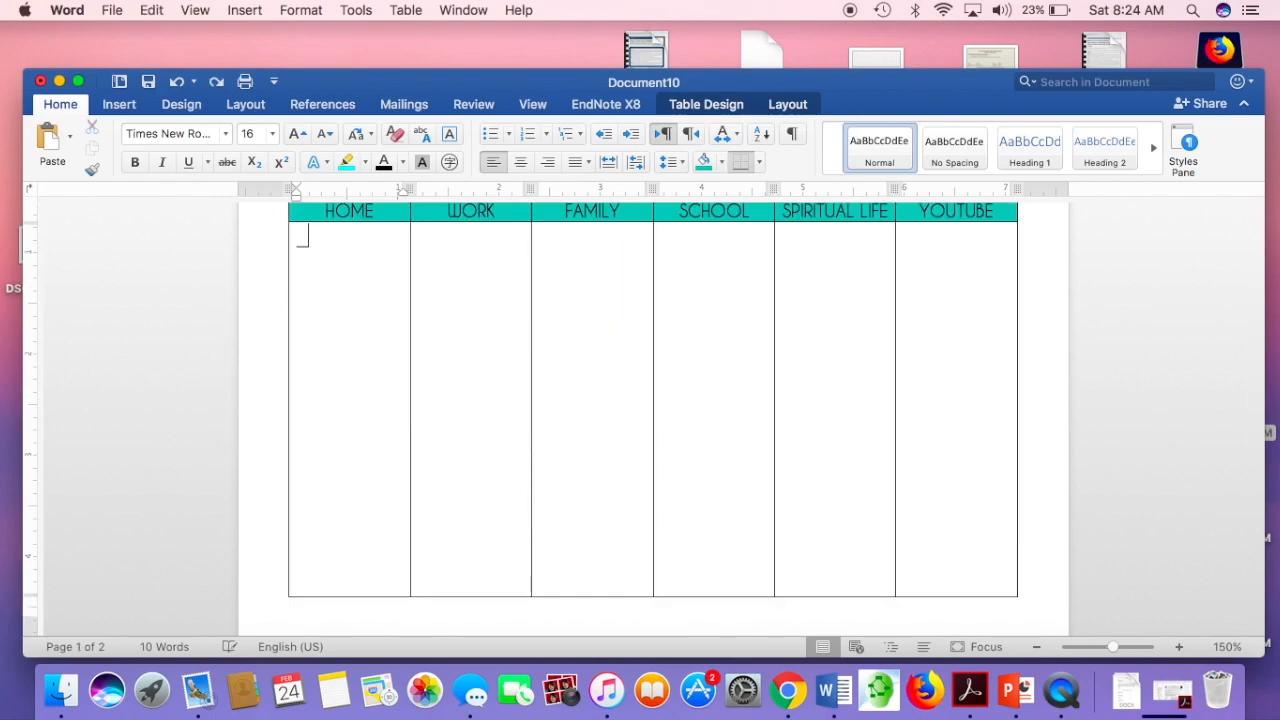
type("_________")
key("Return")
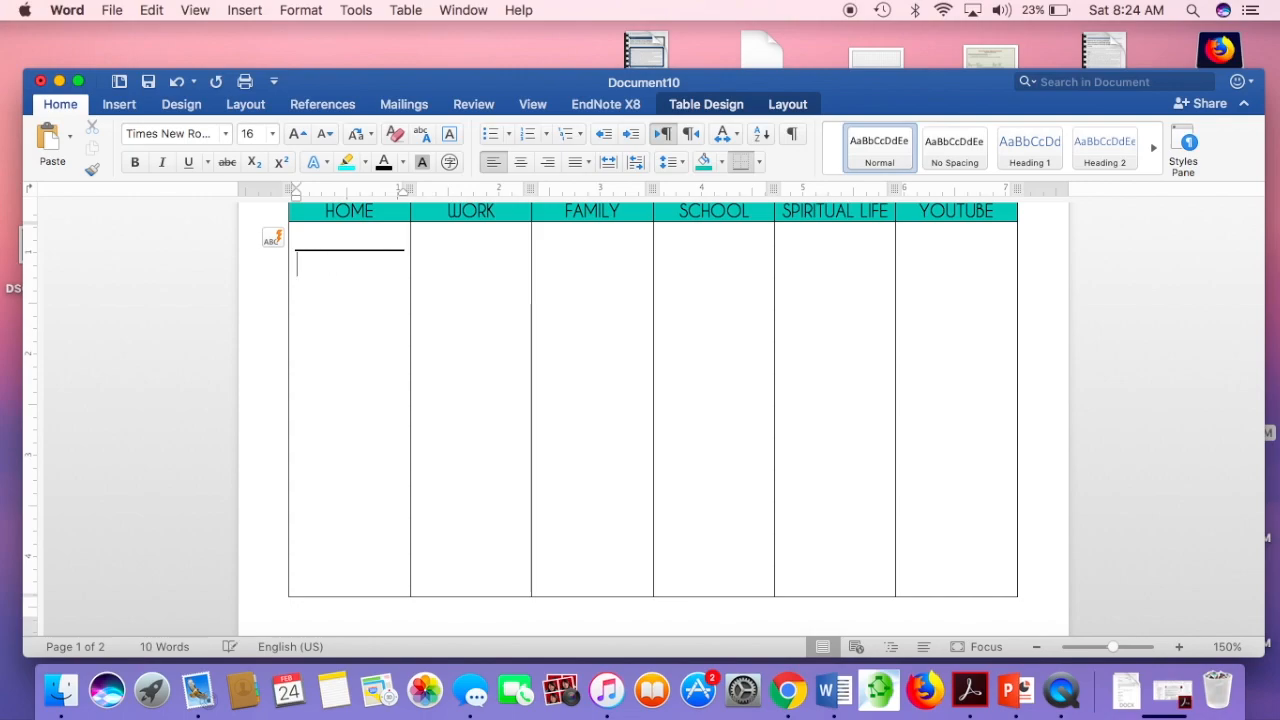
Step: Fill the rest of the HOME column with horizontal writing lines, each made from three underscores, down to the foot of the cell
type("__________")
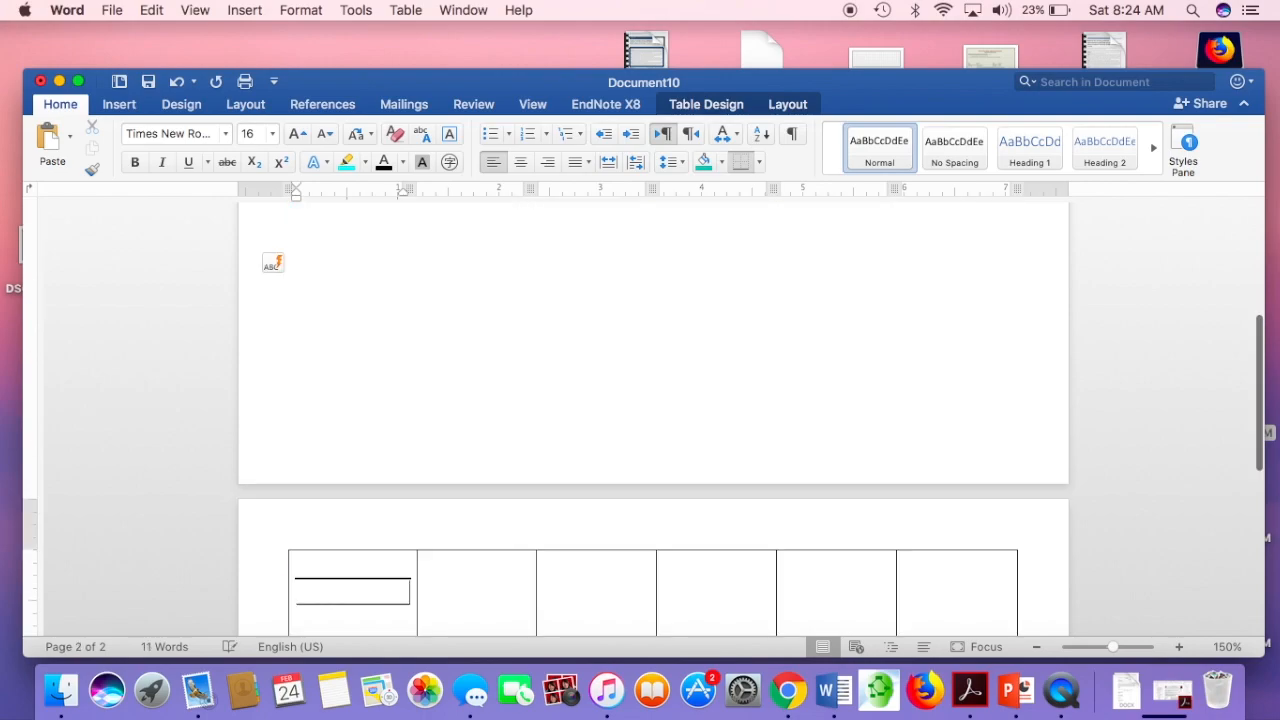
key("super+z")
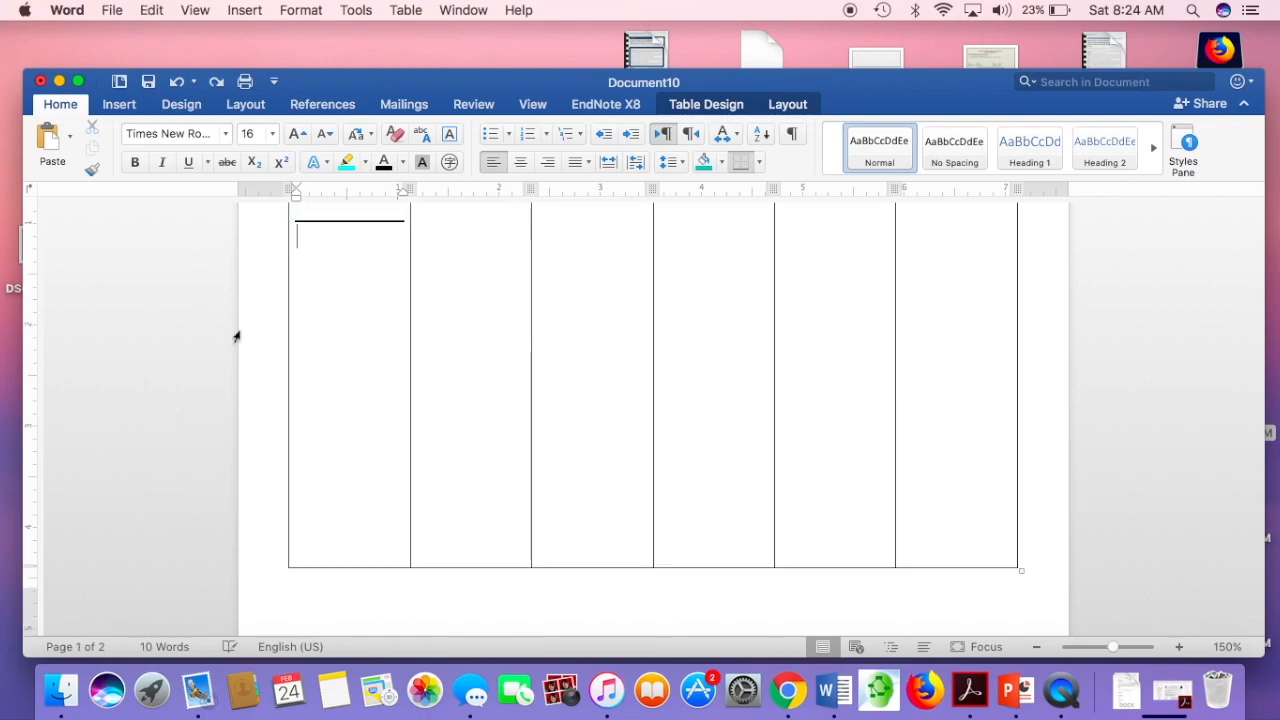
scroll(236, 337, "up", 3)
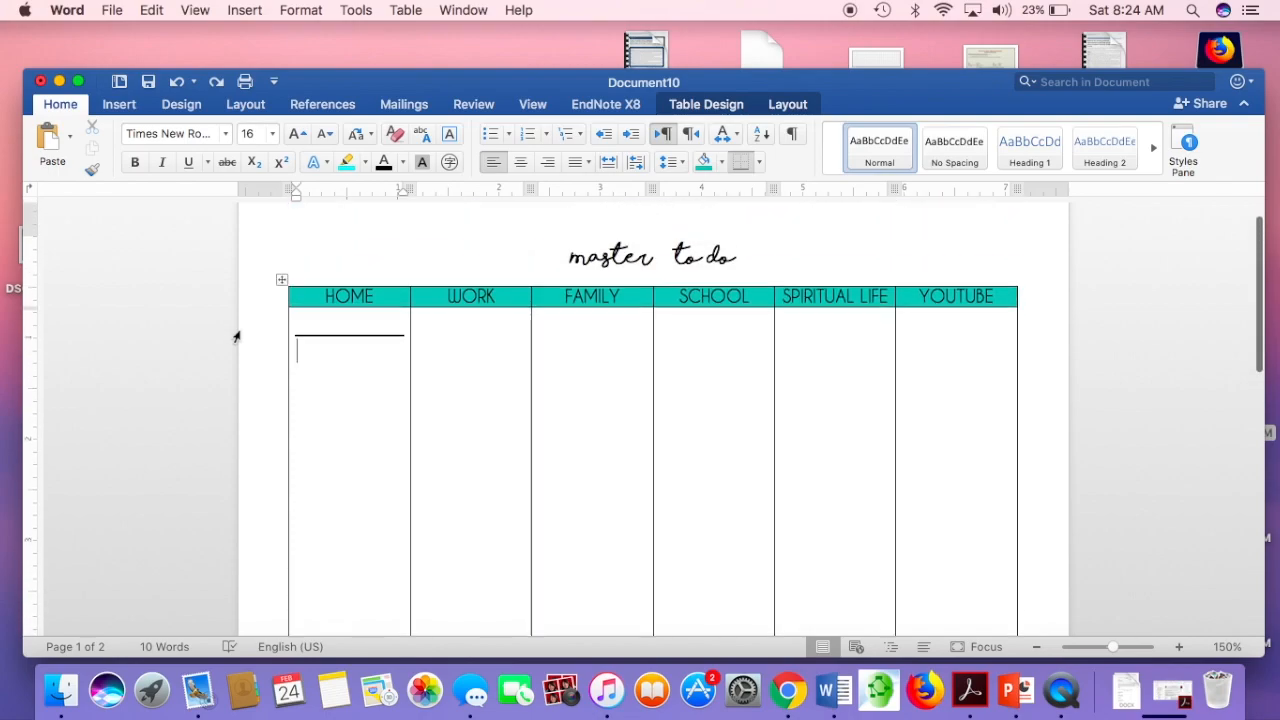
type("___")
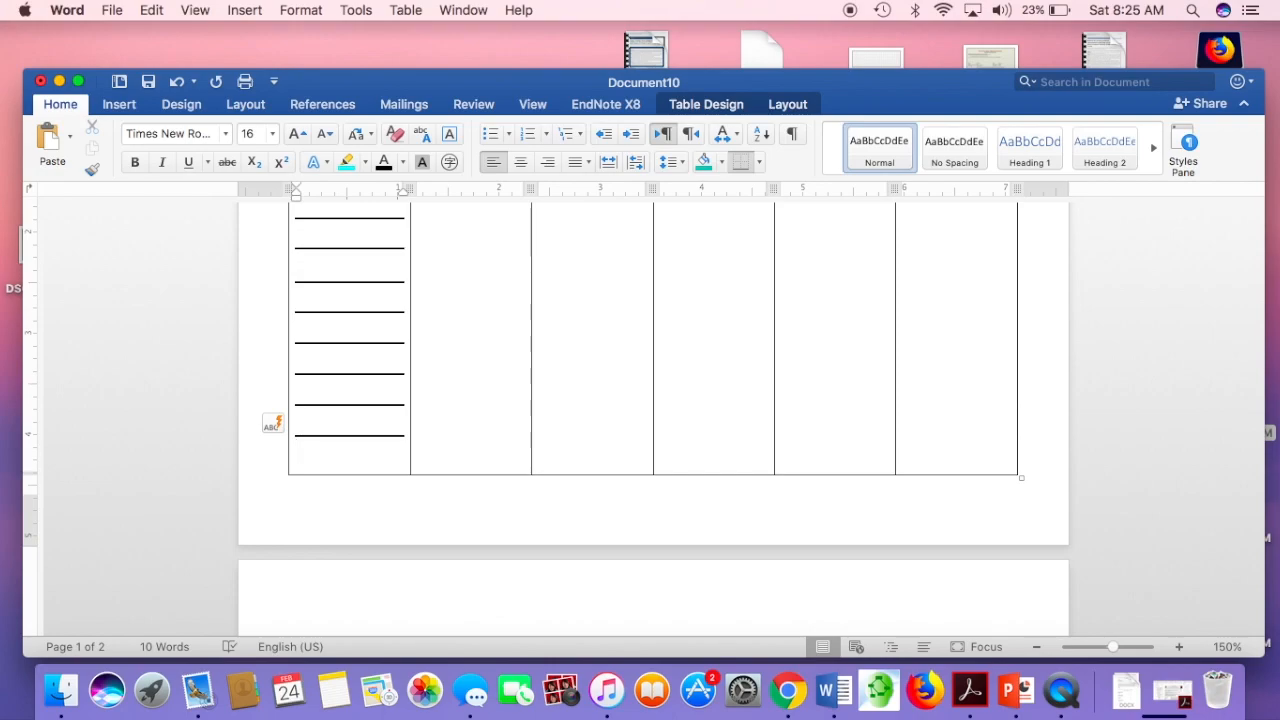
Step: Copy all the writing lines of the HOME column into the blank cell below WORK
scroll(99, 289, "up", 5)
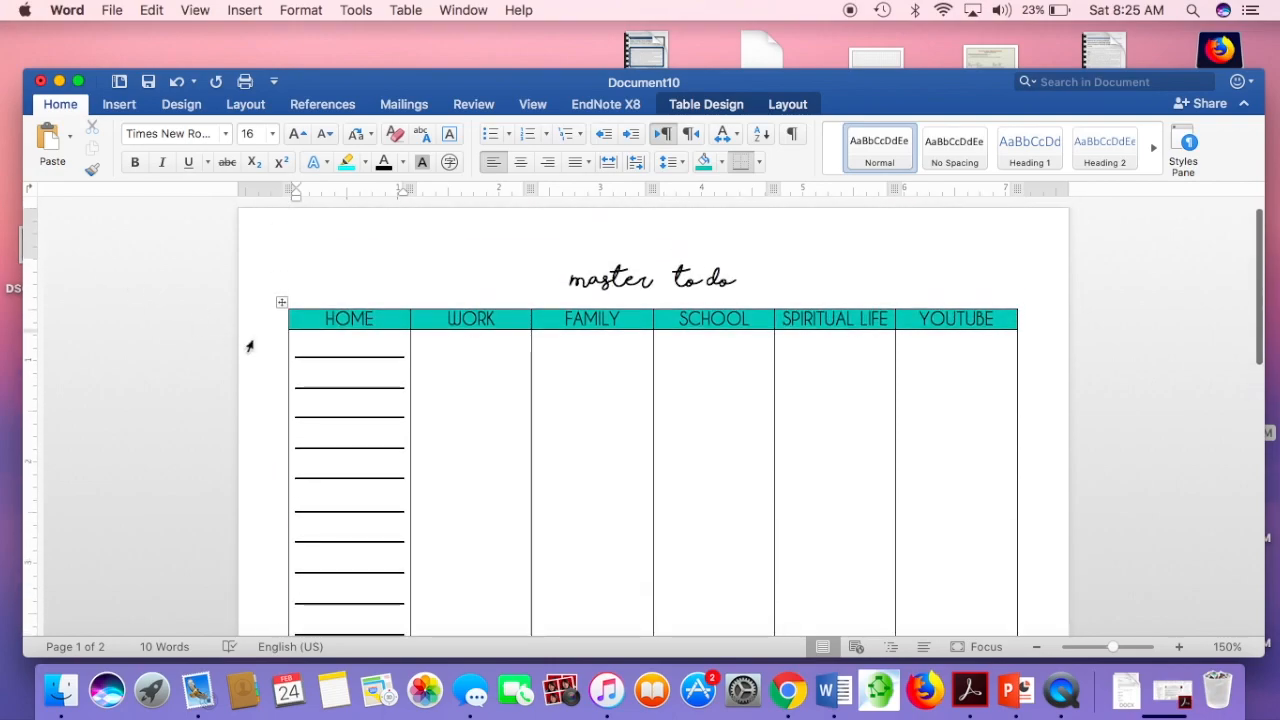
scroll(249, 346, "down", 3)
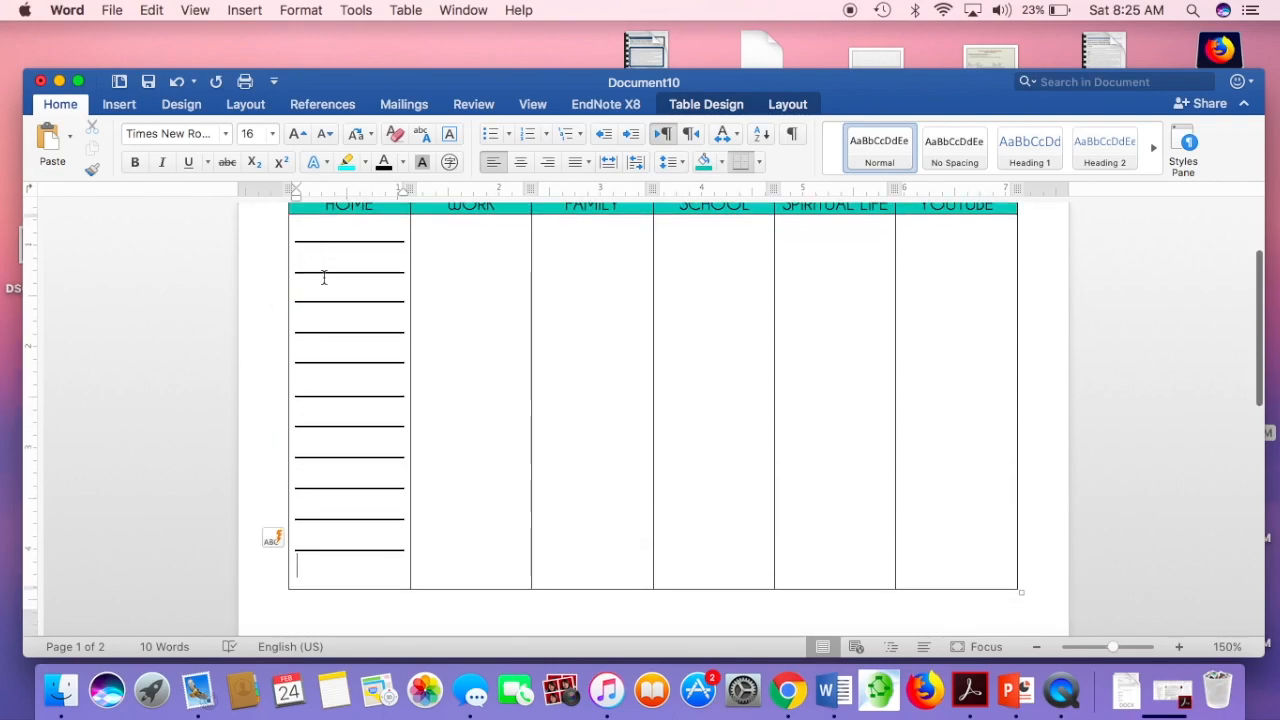
scroll(323, 277, "up", 1)
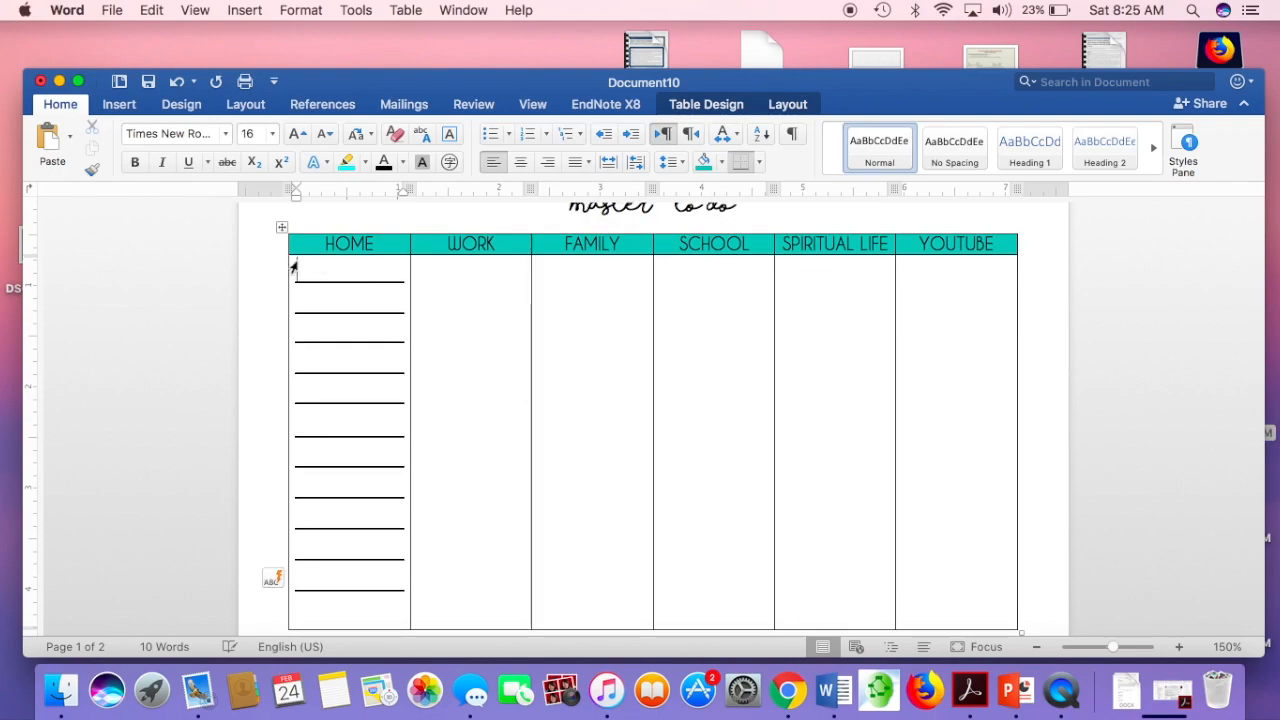
left_click_drag(298, 263, 393, 527)
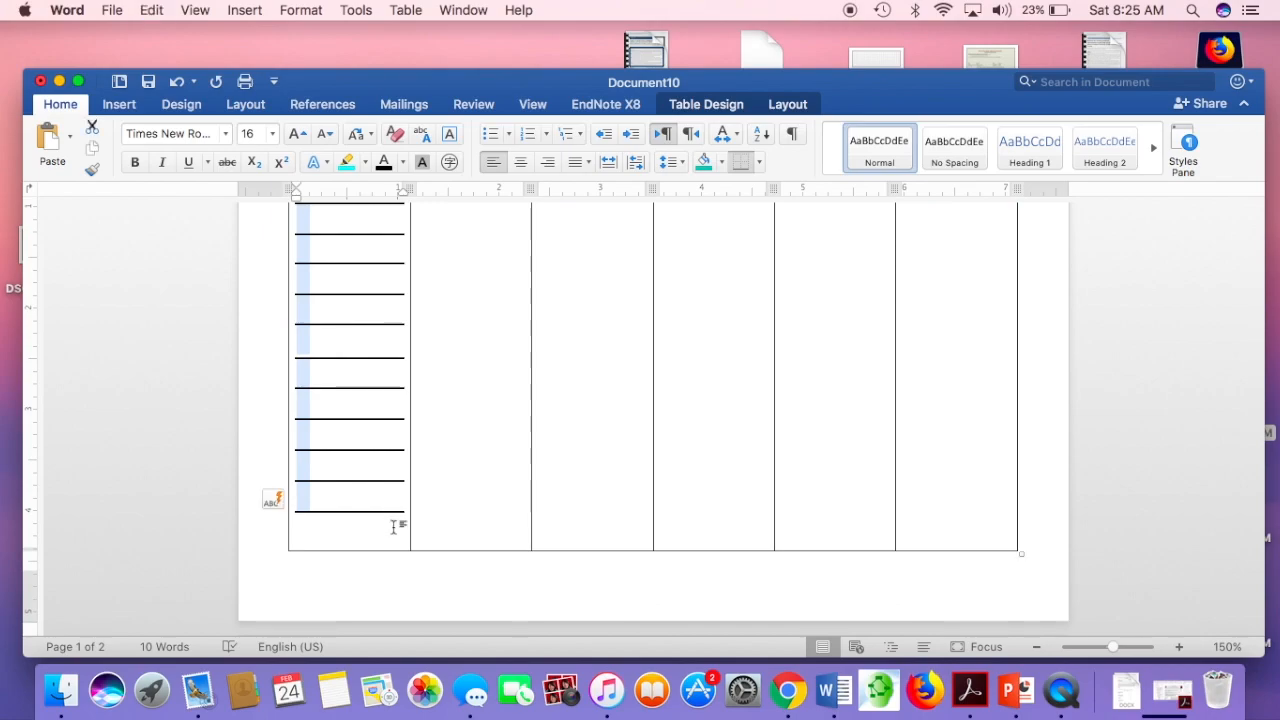
scroll(446, 365, "up", 3)
left_click(449, 346)
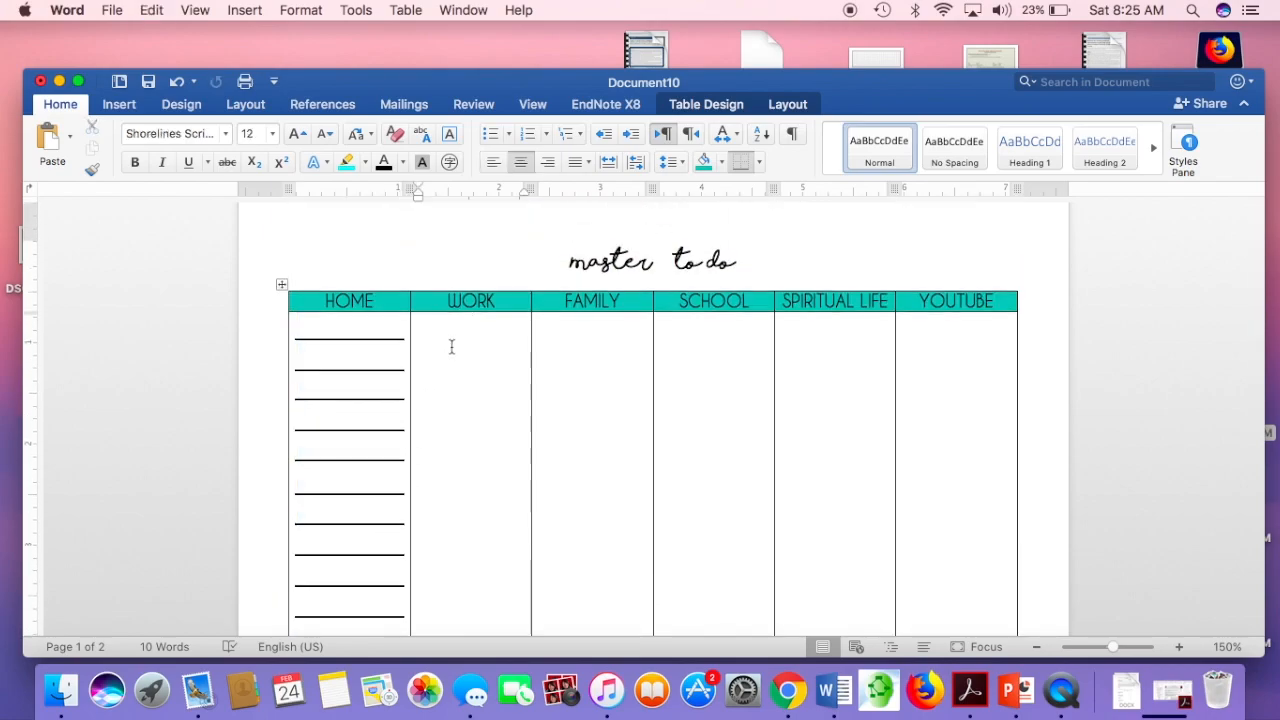
key("super+v")
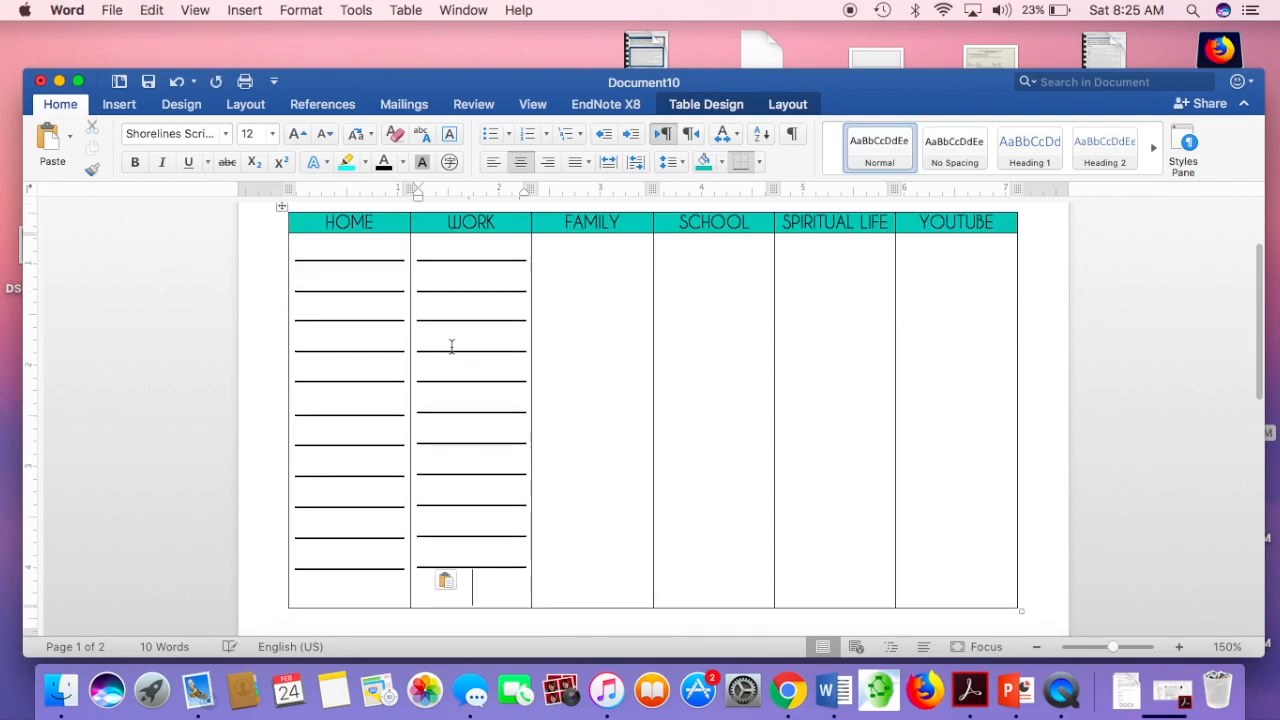
Step: Paste the copied writing lines into the cells below FAMILY, SCHOOL, SPIRITUAL LIFE and YOUTUBE
left_click(630, 258)
key("super+v")
left_click(722, 257)
key("super+v")
left_click(809, 255)
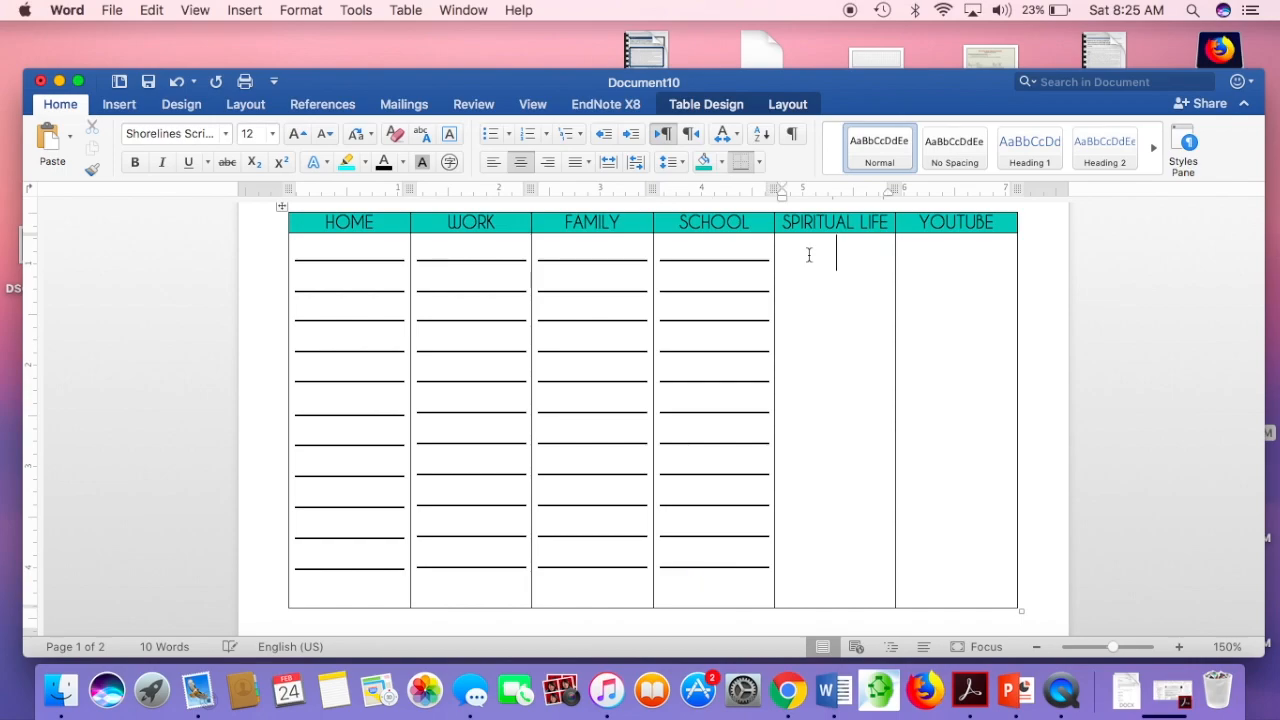
key("super+v")
left_click(941, 260)
key("super+v")
Step: Examine the ruled table from the page heading down to its lower border
scroll(965, 415, "up", 1)
scroll(965, 415, "up", 3)
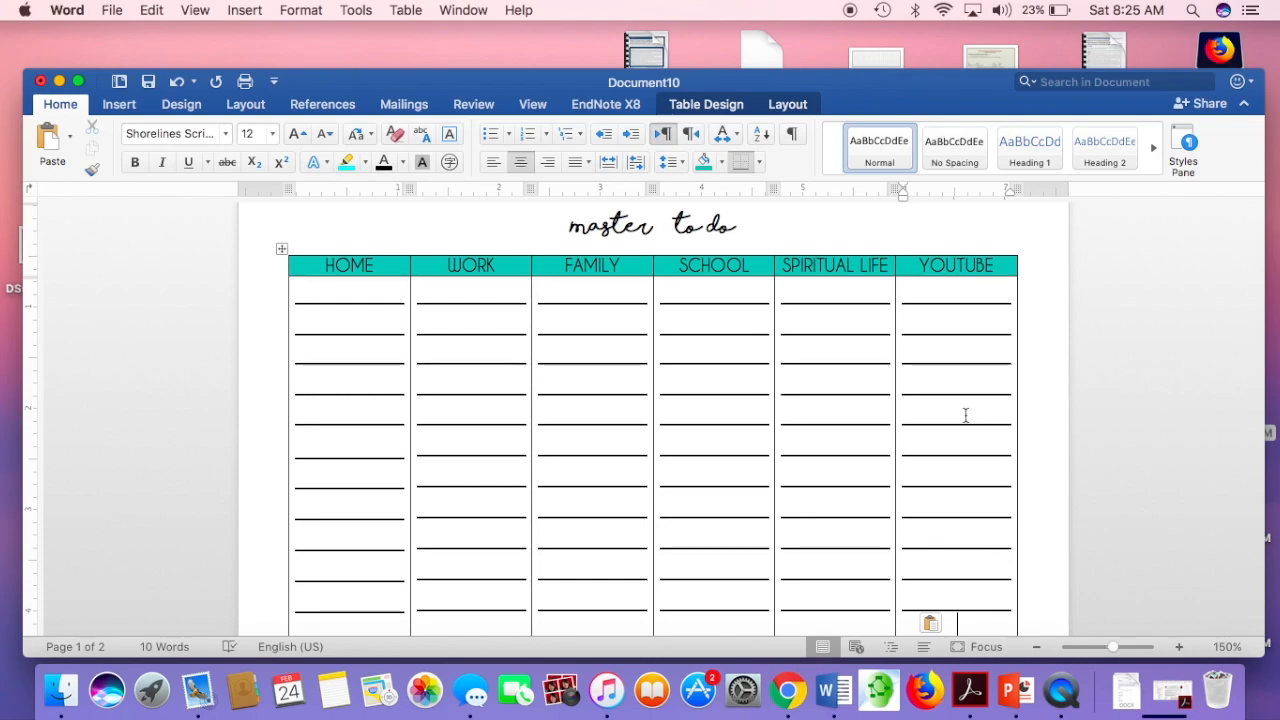
scroll(965, 415, "up", 2)
scroll(965, 415, "down", 4)
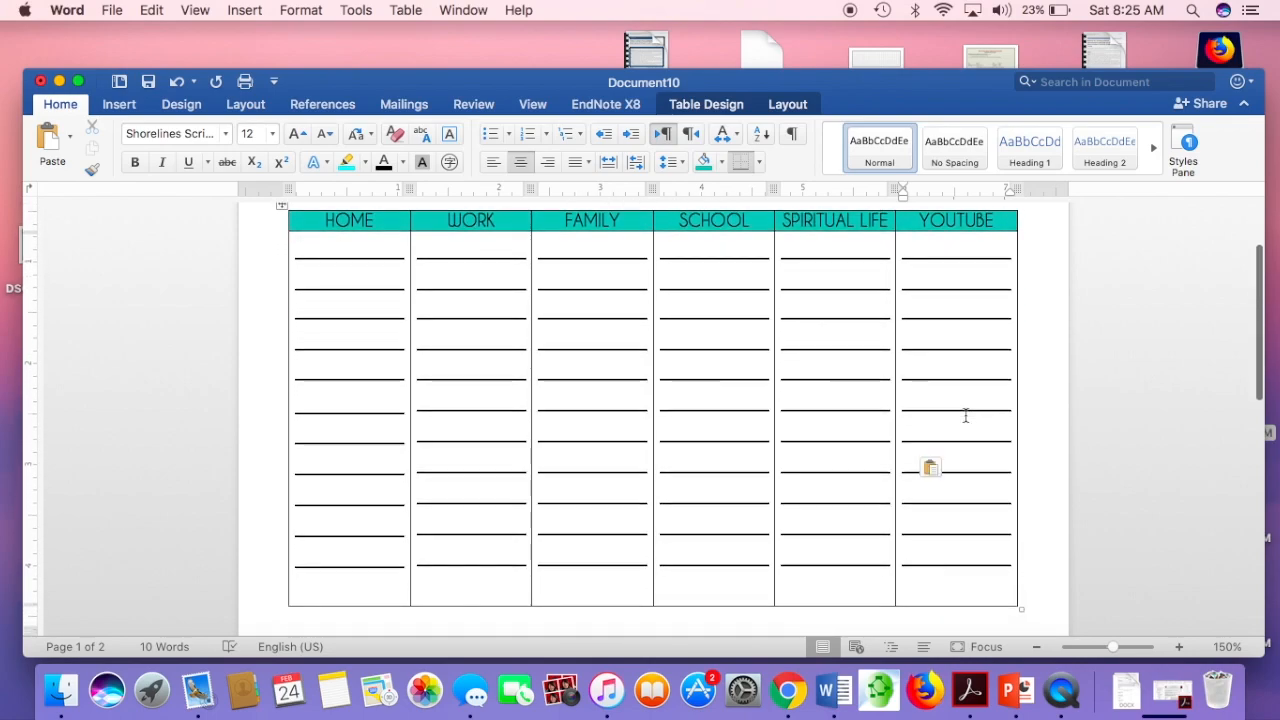
scroll(965, 415, "up", 4)
scroll(965, 415, "down", 3)
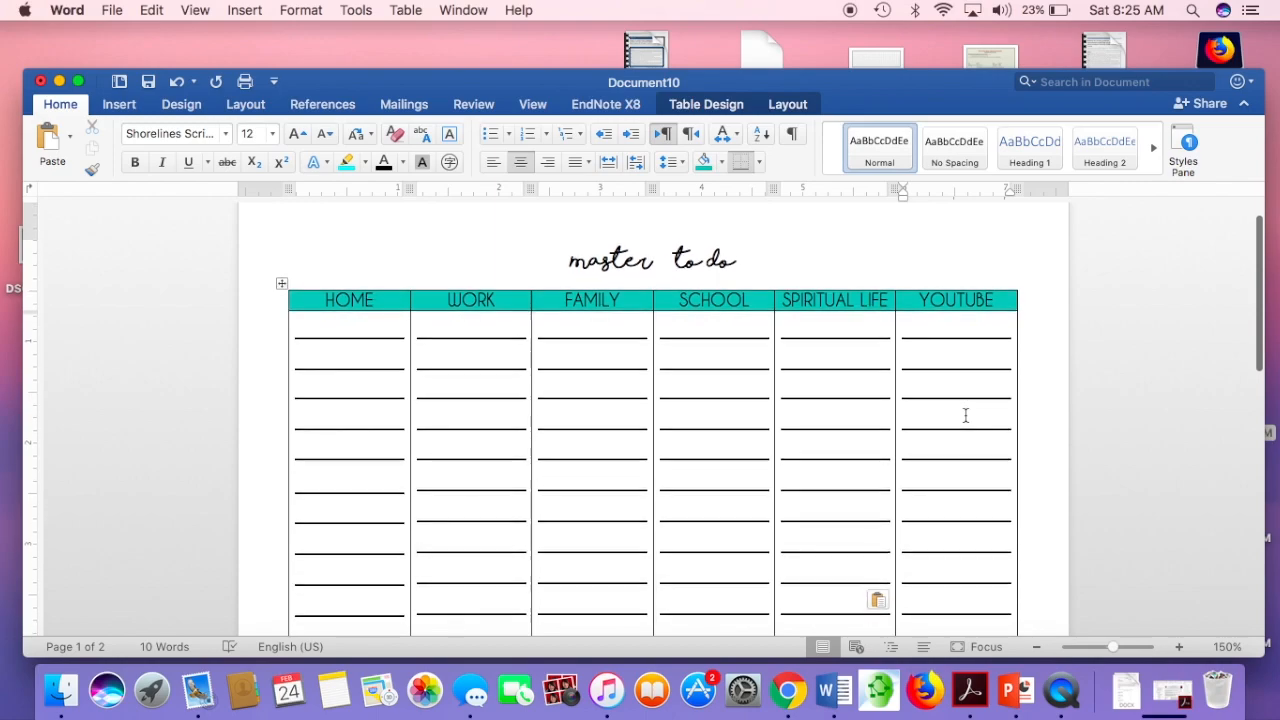
scroll(965, 415, "up", 1)
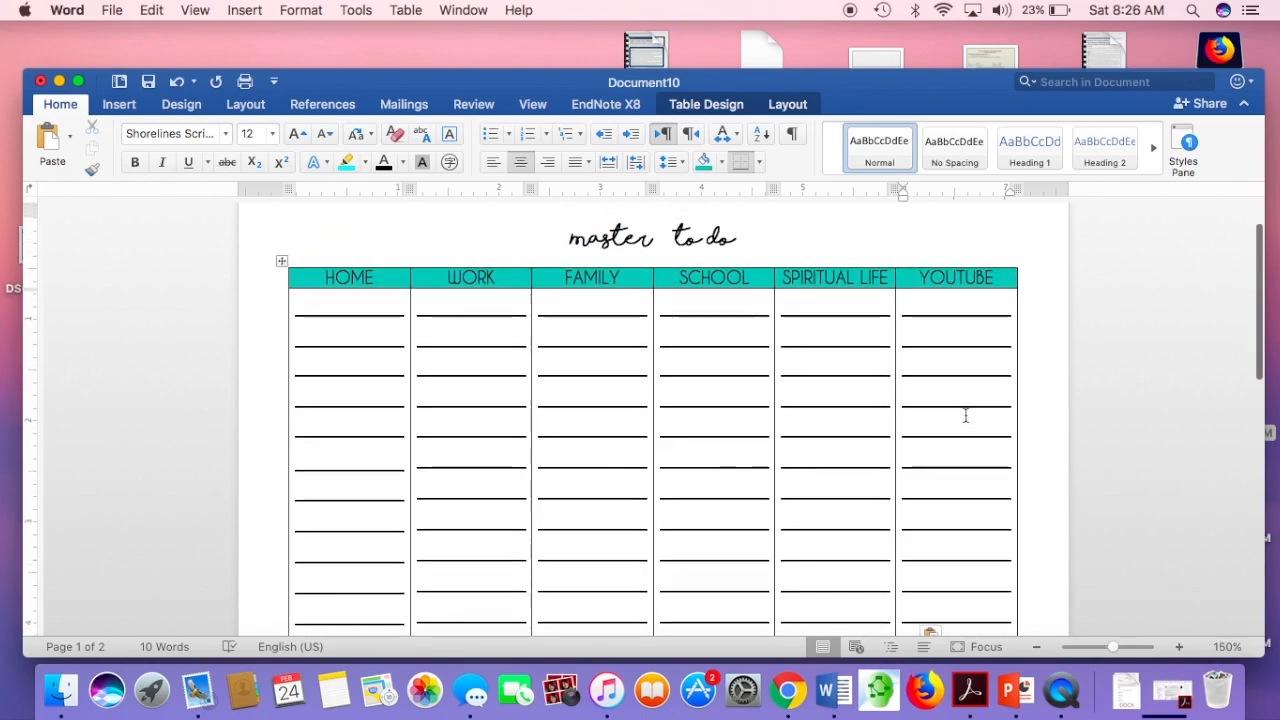
left_click(112, 12)
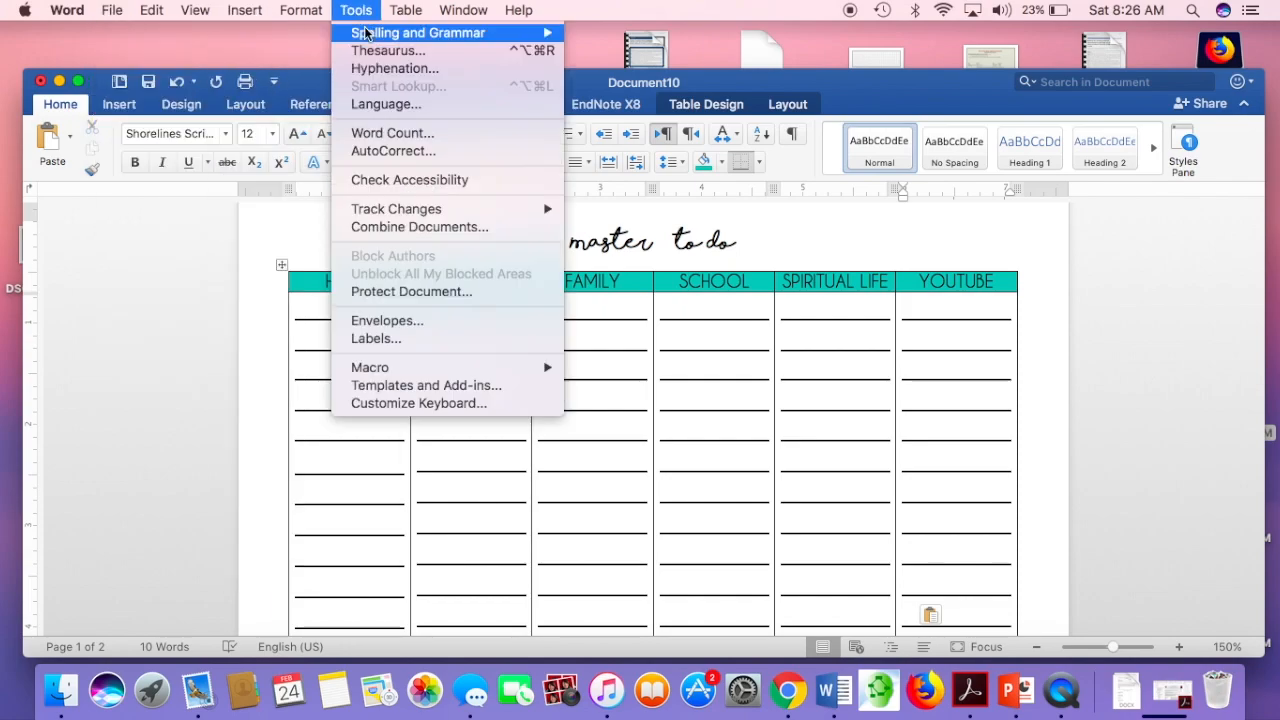
left_click(205, 48)
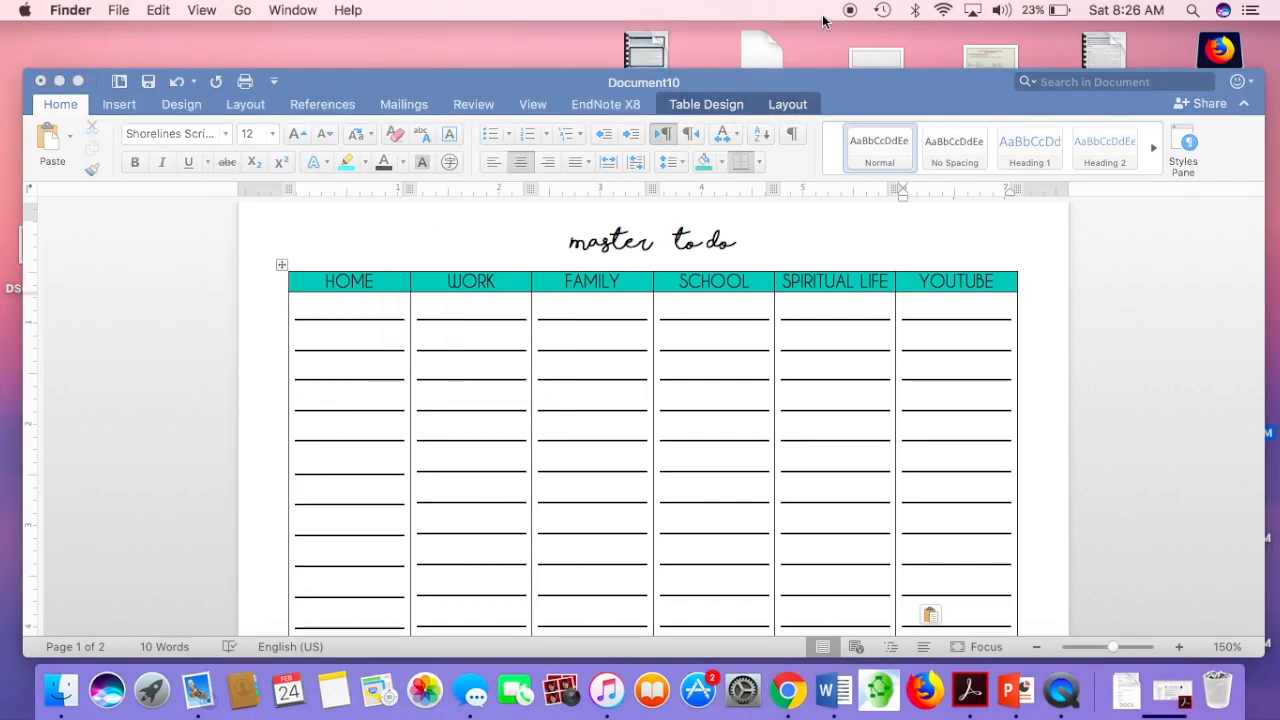